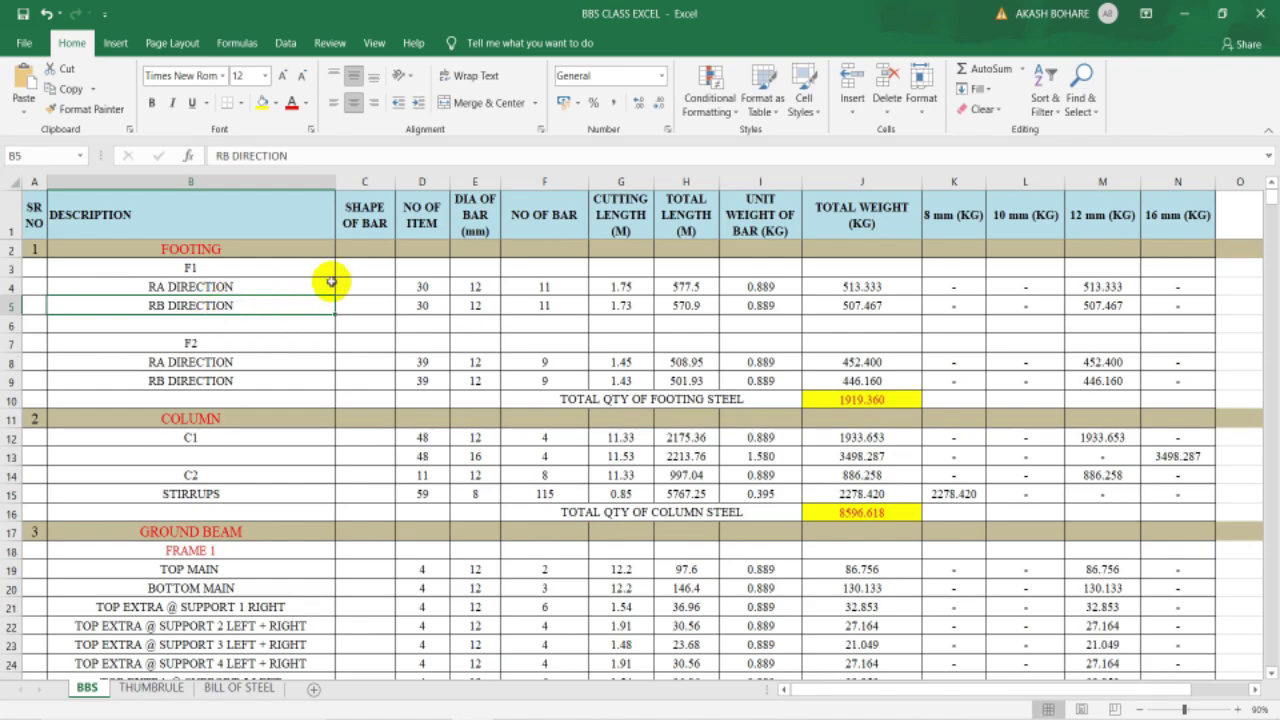
Step: Review the number of items, bar diameter and number of bars for footing F1 in the BBS sheet
left_click(429, 272)
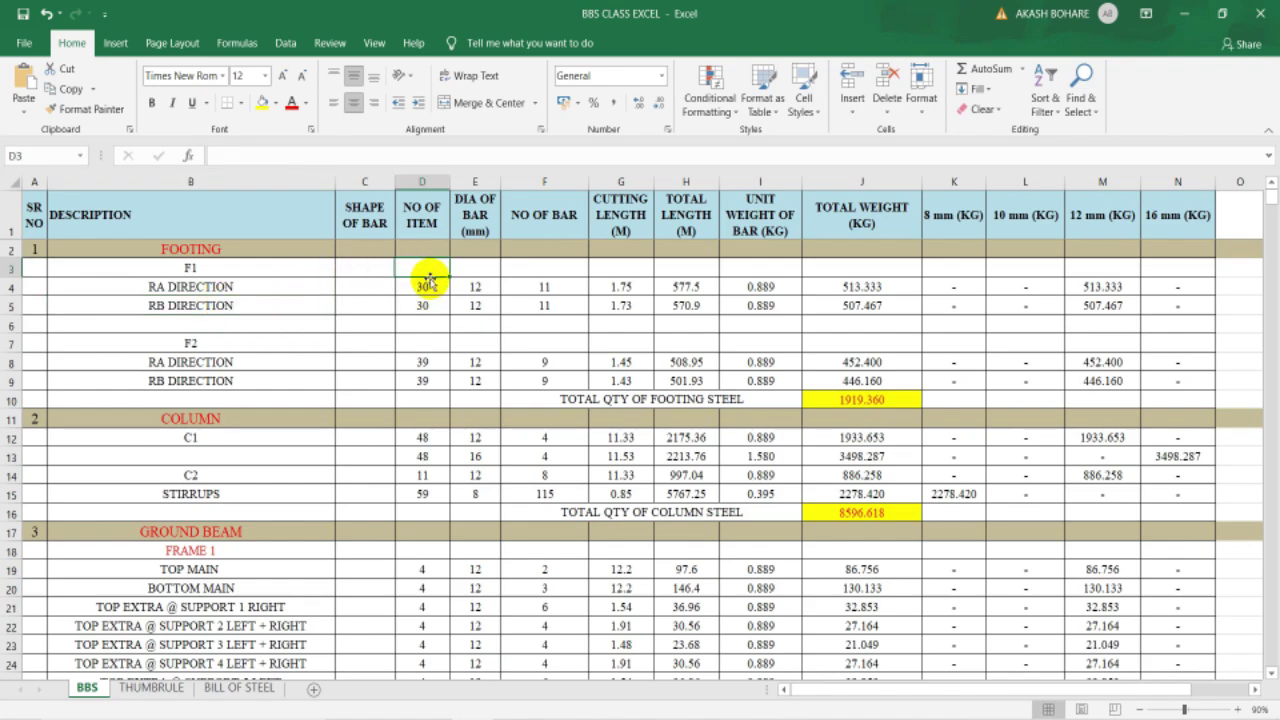
left_click(423, 290)
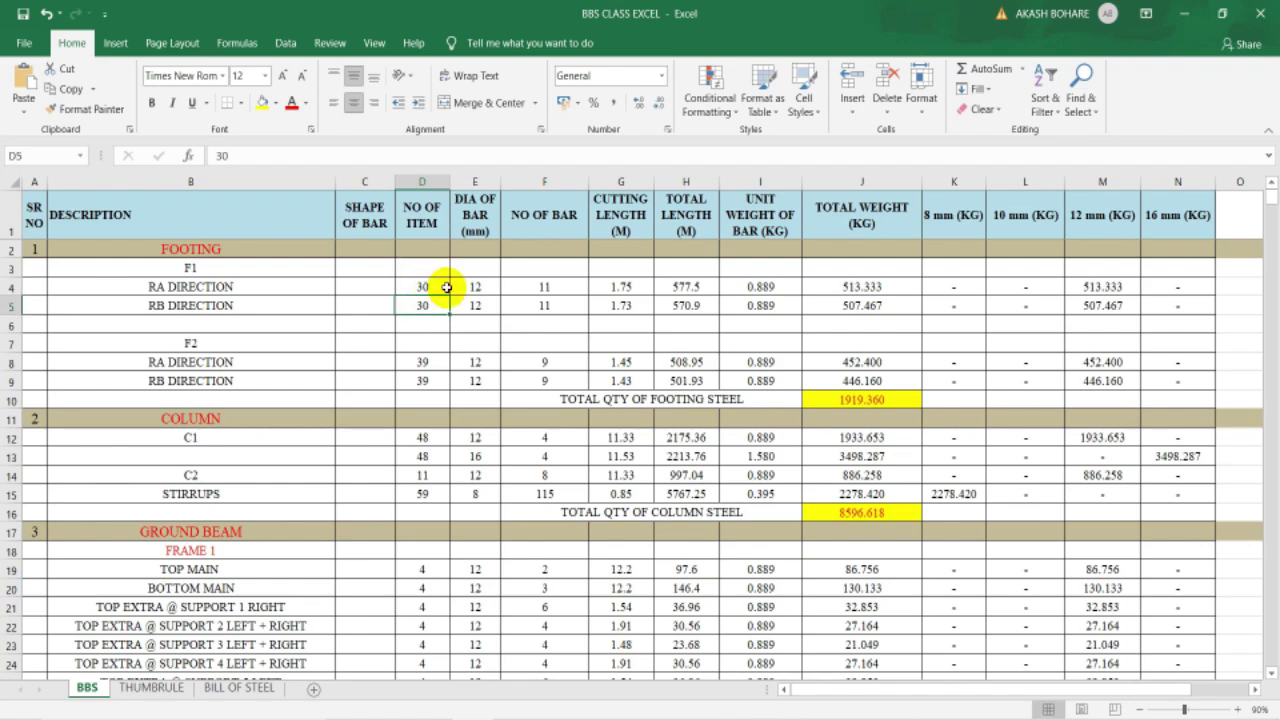
left_click(479, 289)
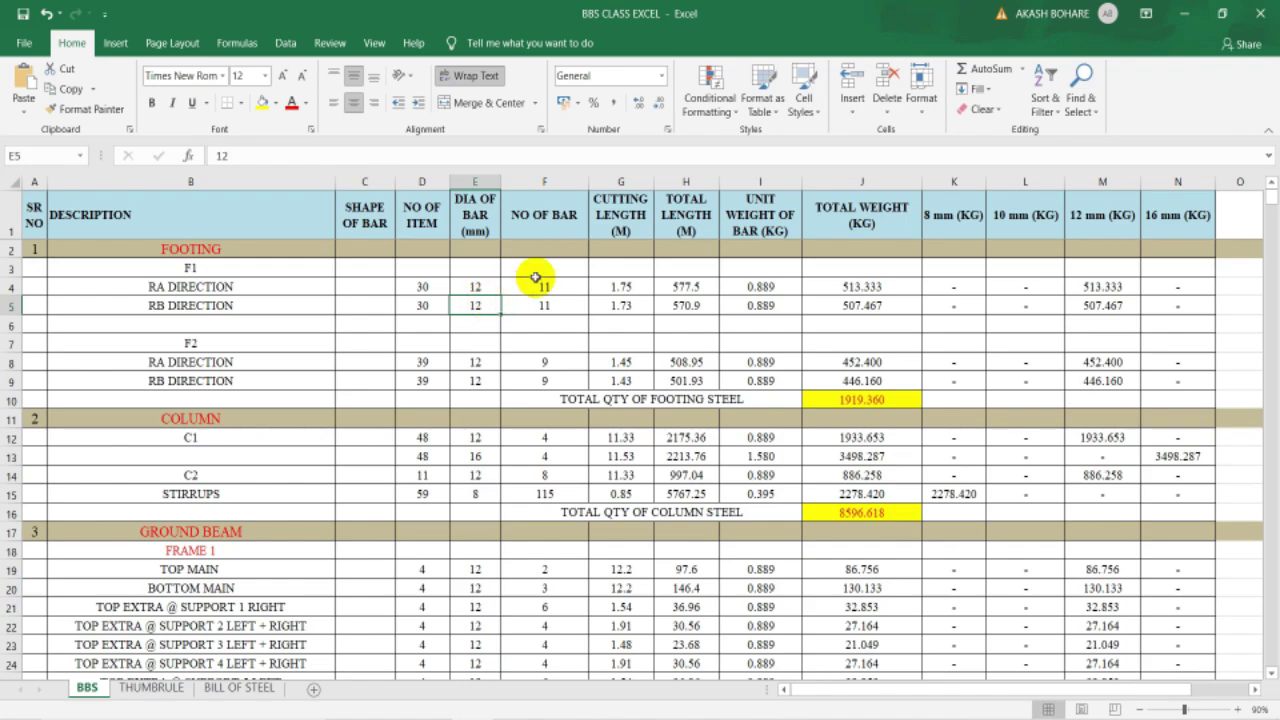
left_click(532, 288)
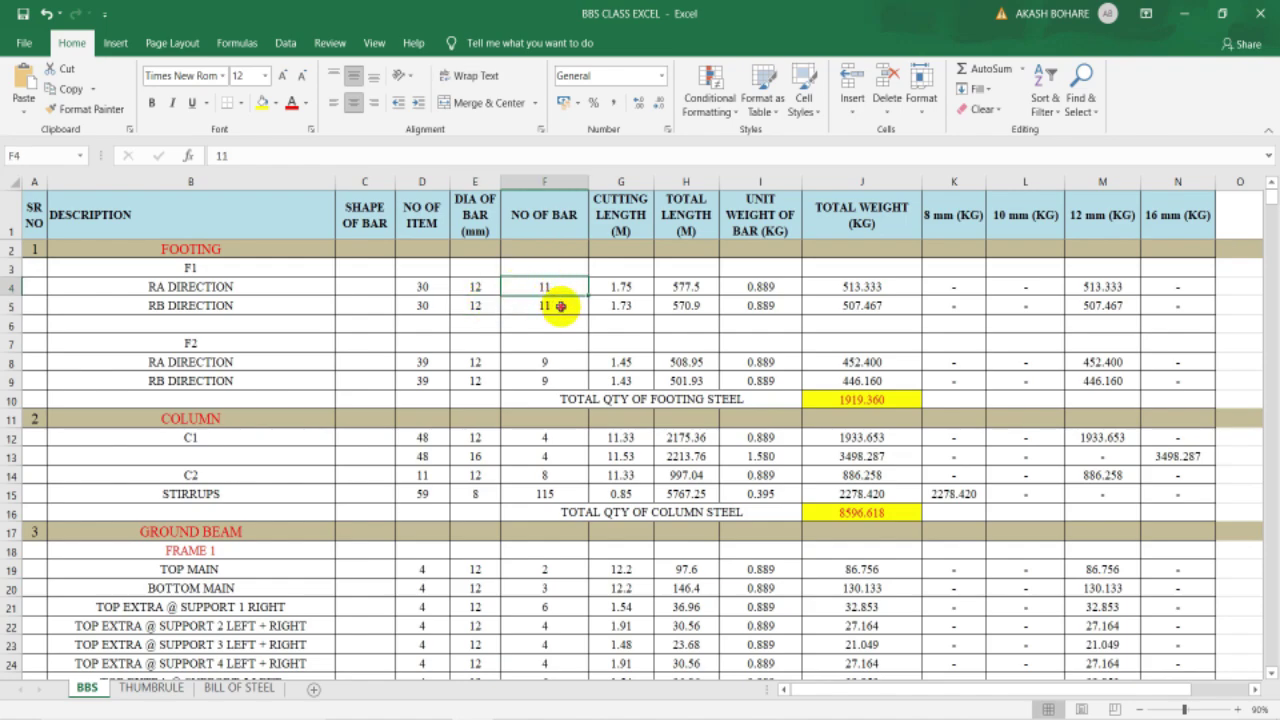
left_click(560, 306)
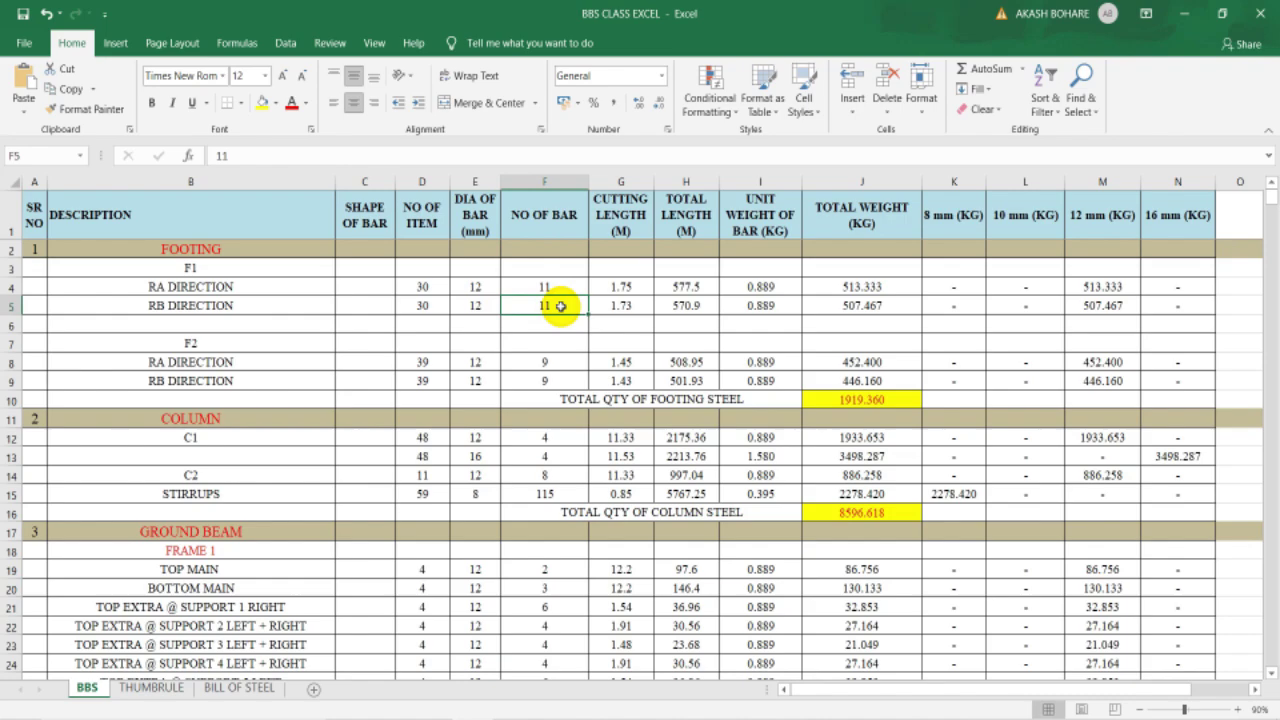
Step: Examine the cutting lengths of footing F1's RA and RB direction bars
left_click(622, 289)
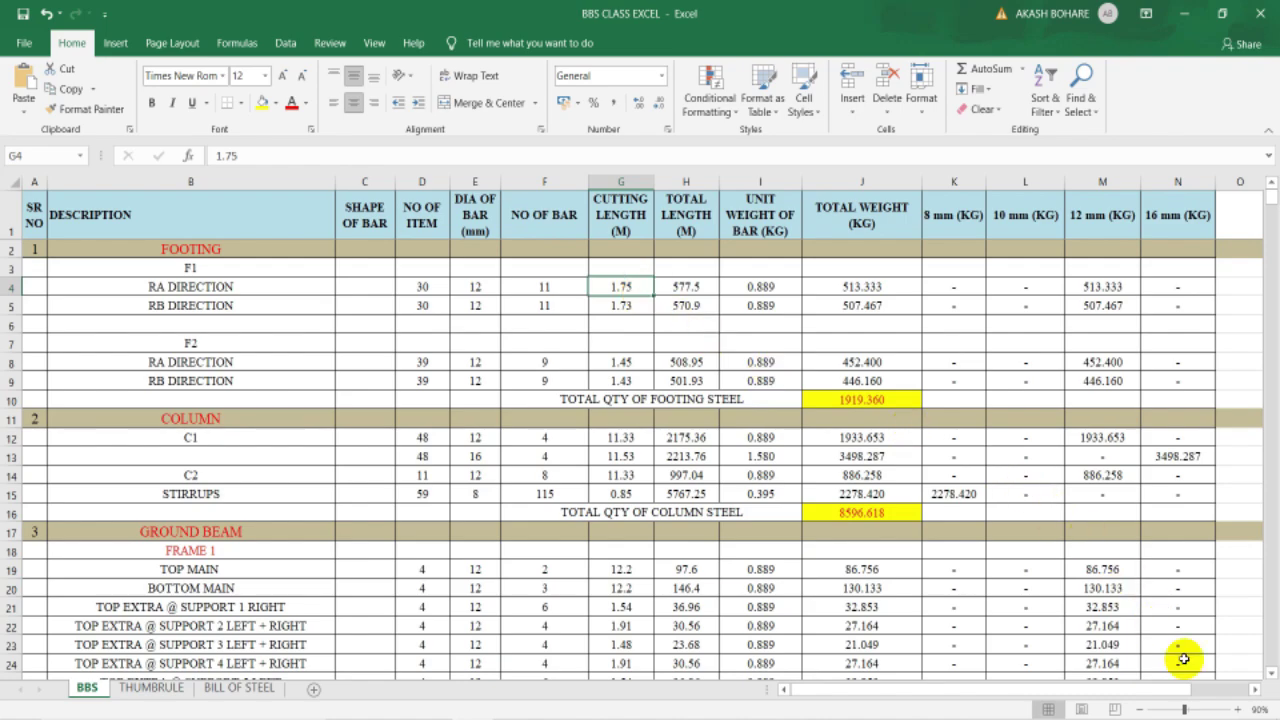
left_click(1237, 710)
left_click(1237, 710)
left_click(1237, 710)
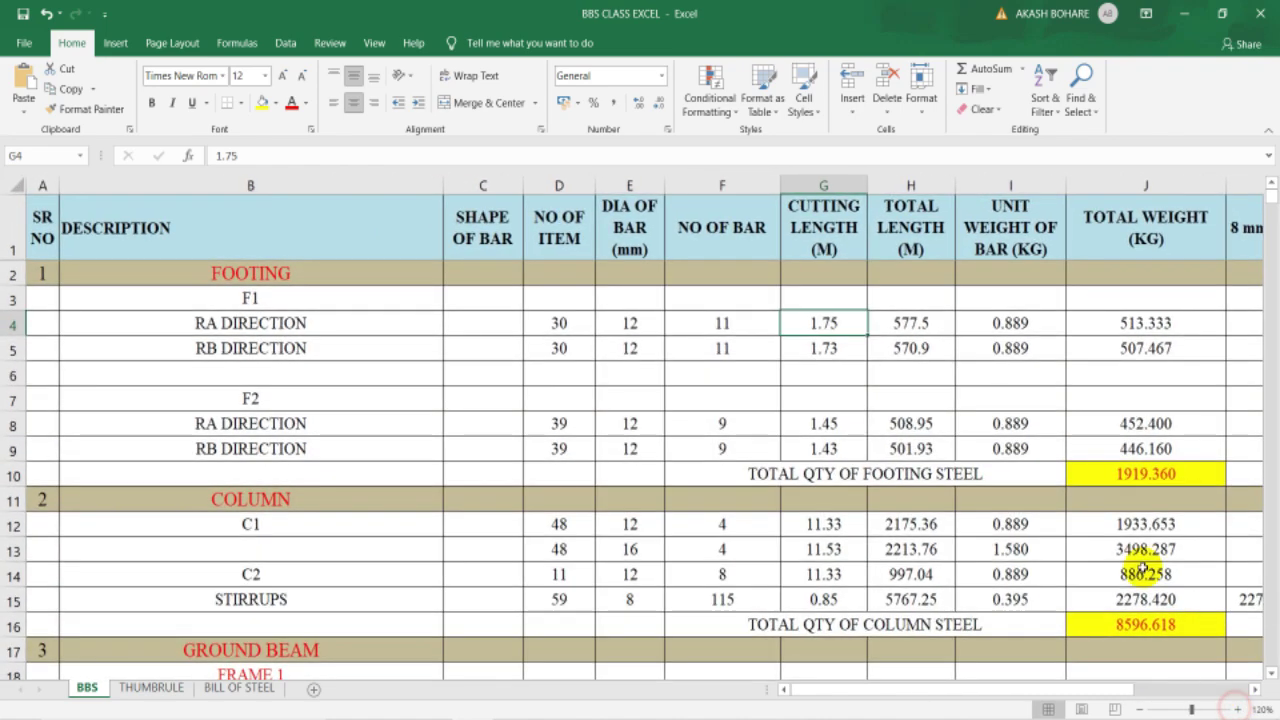
left_click(835, 328)
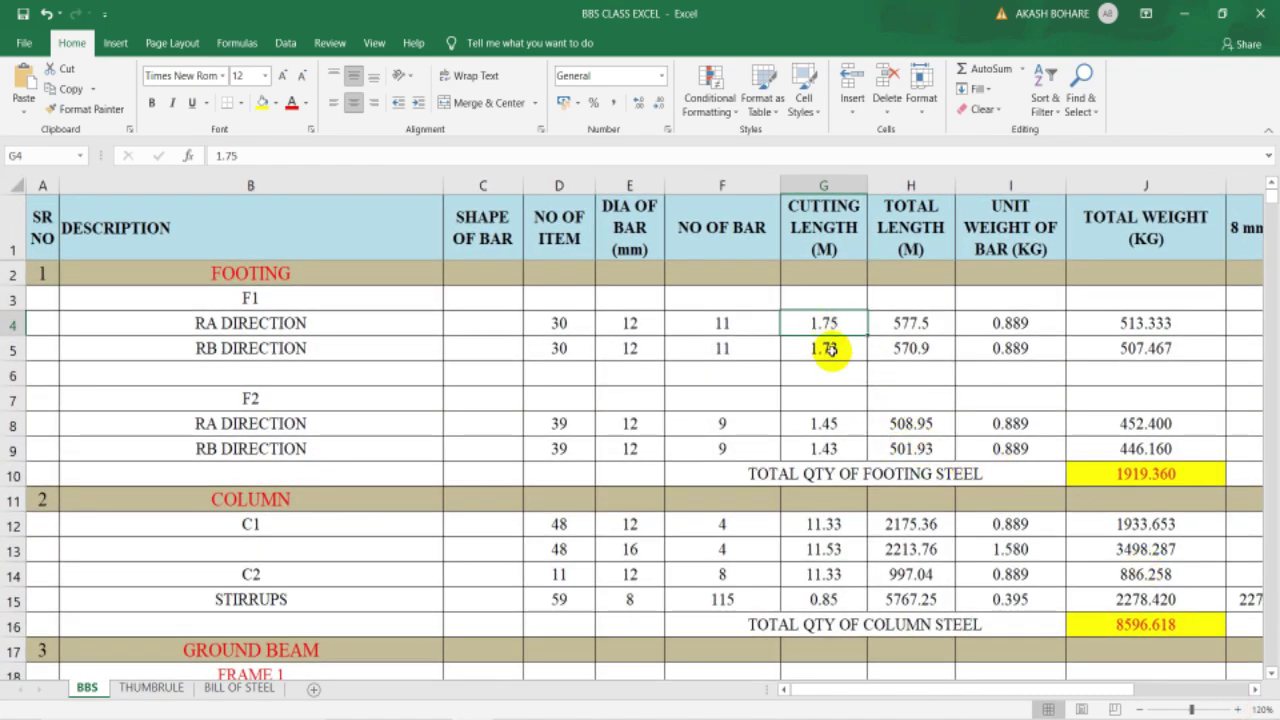
left_click(831, 349)
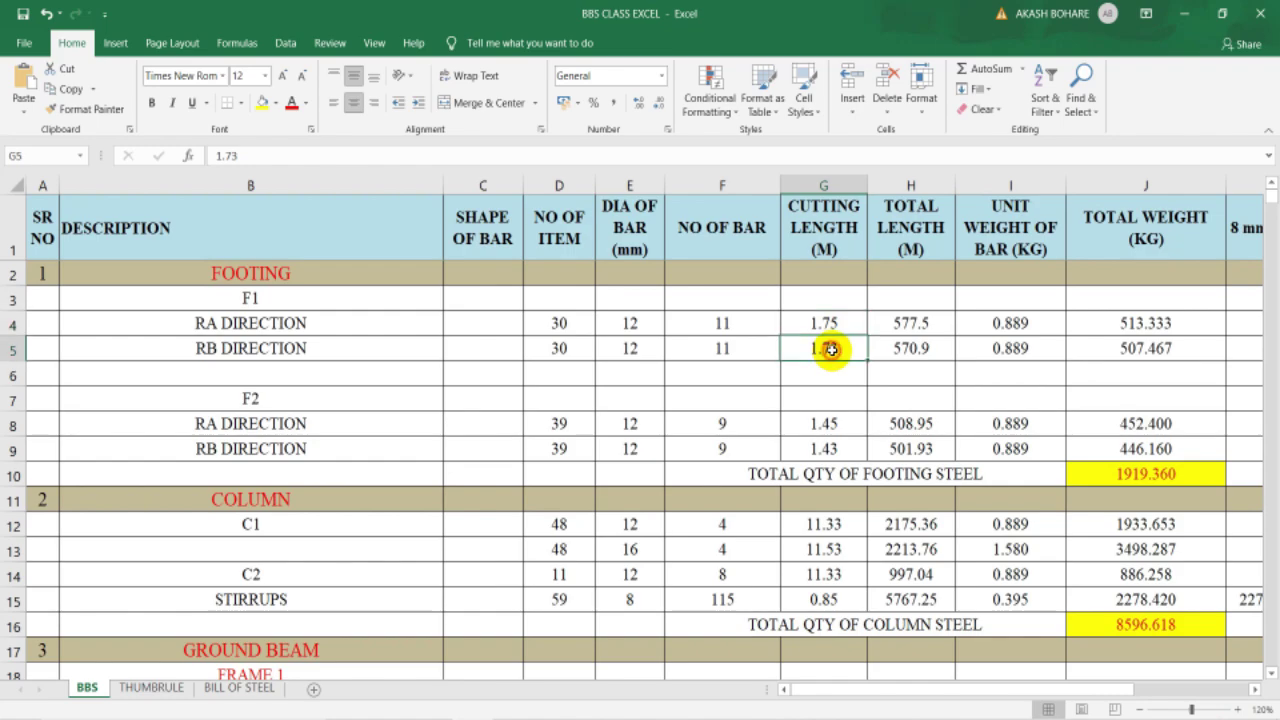
Step: Inspect the total length formula of F1's RA direction and the cutting length, bar count and item count cells it uses
left_click(896, 324)
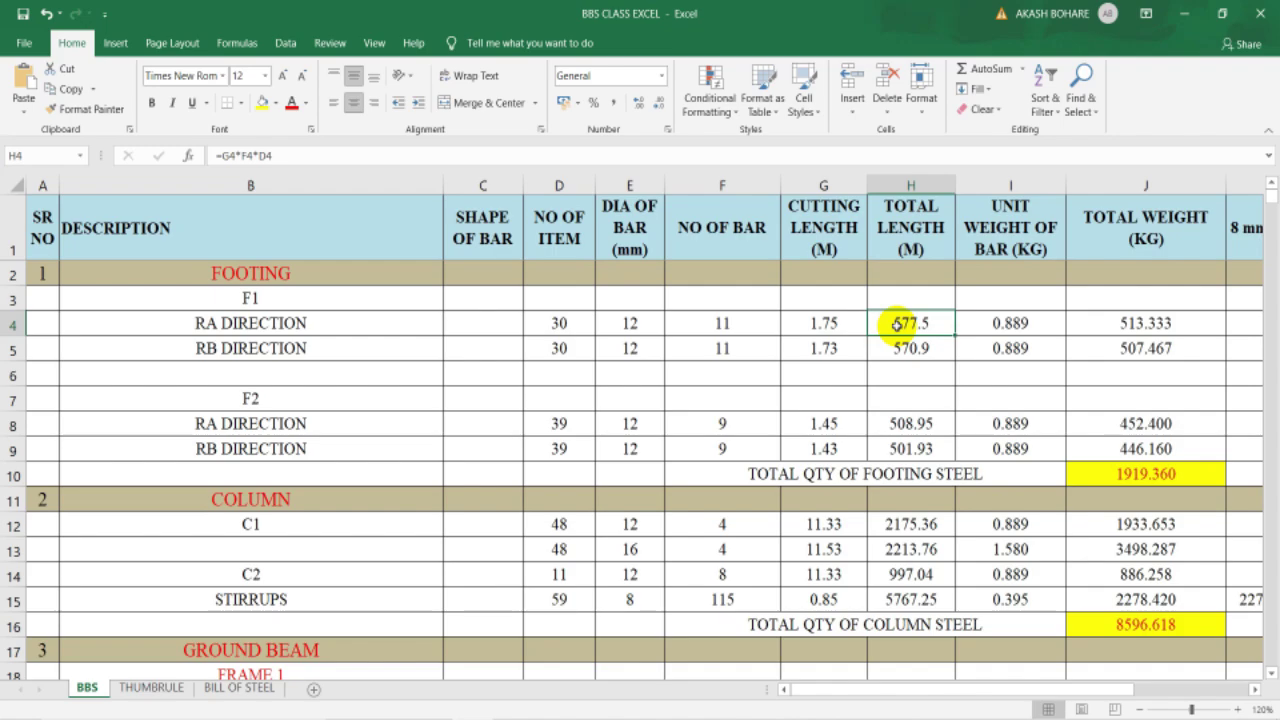
left_click(815, 323)
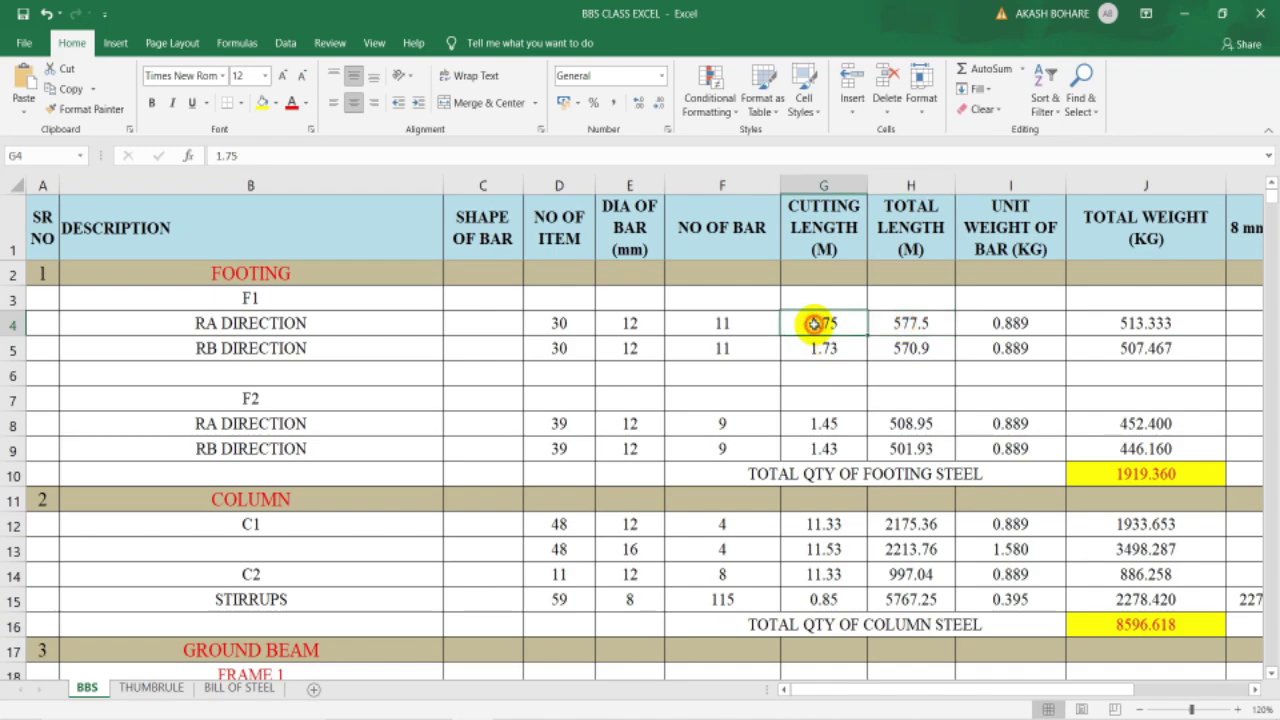
left_click(755, 322)
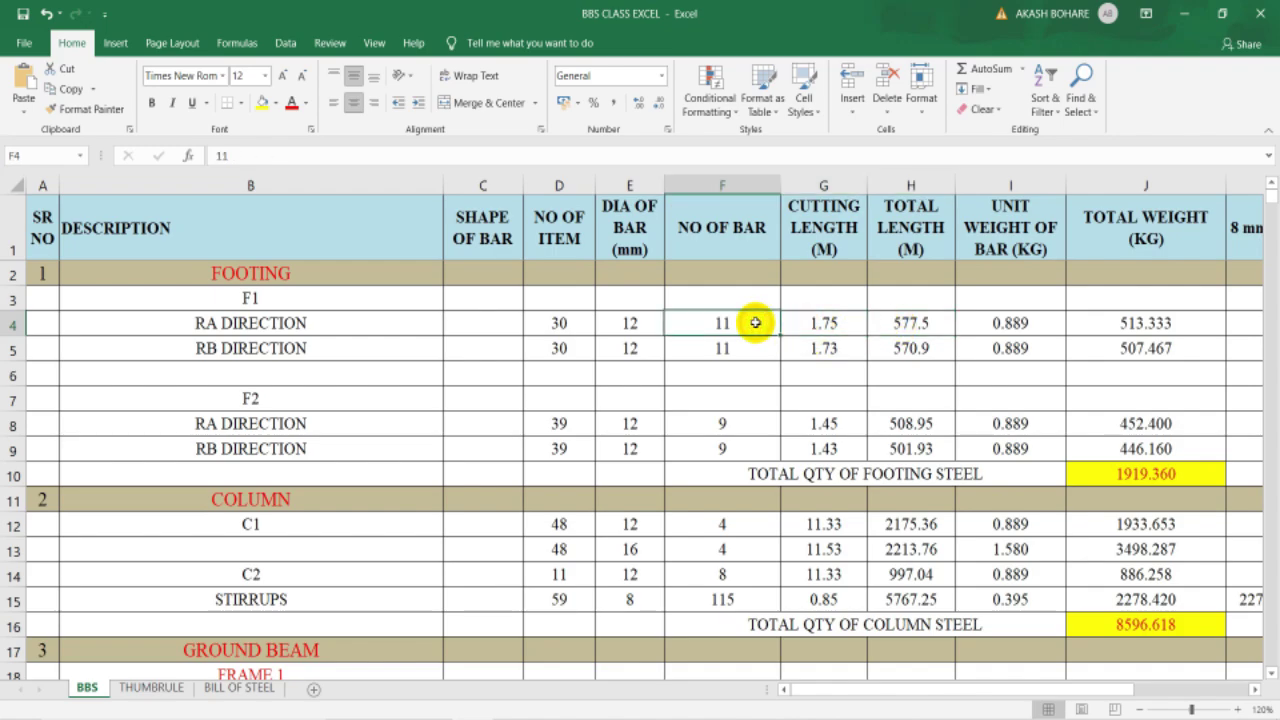
left_click(573, 323)
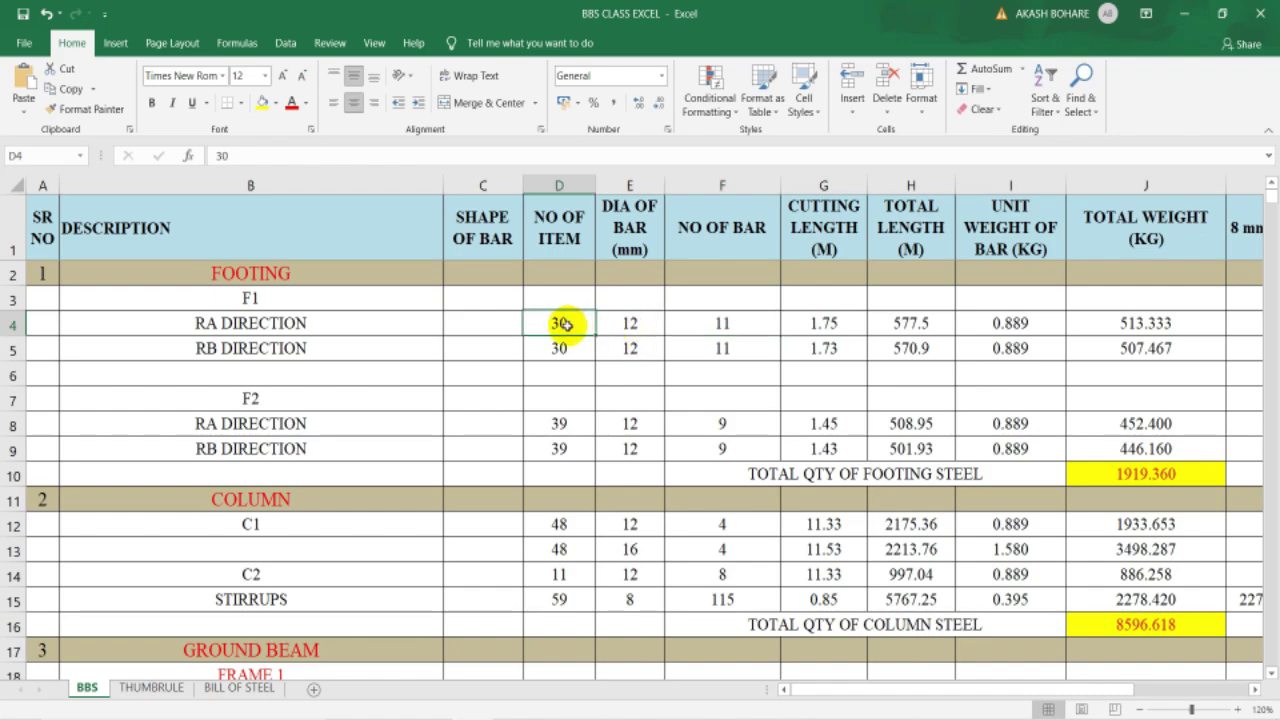
left_click(742, 322)
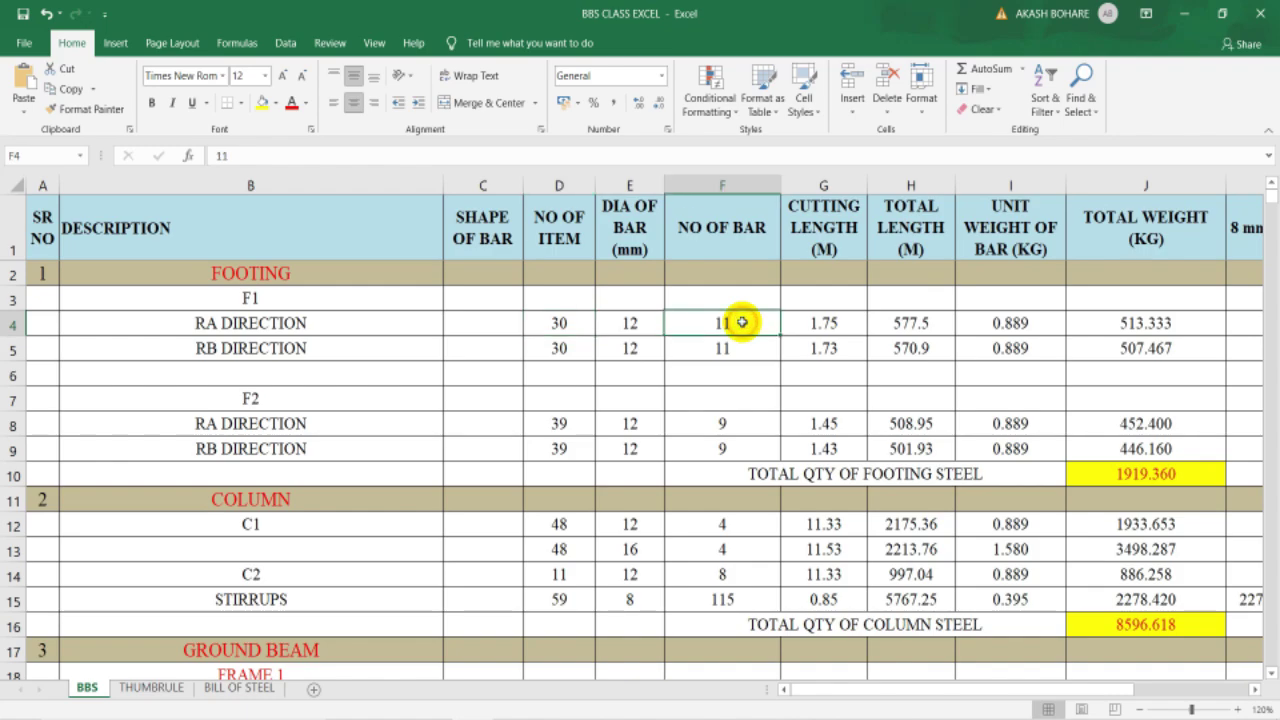
left_click(836, 325)
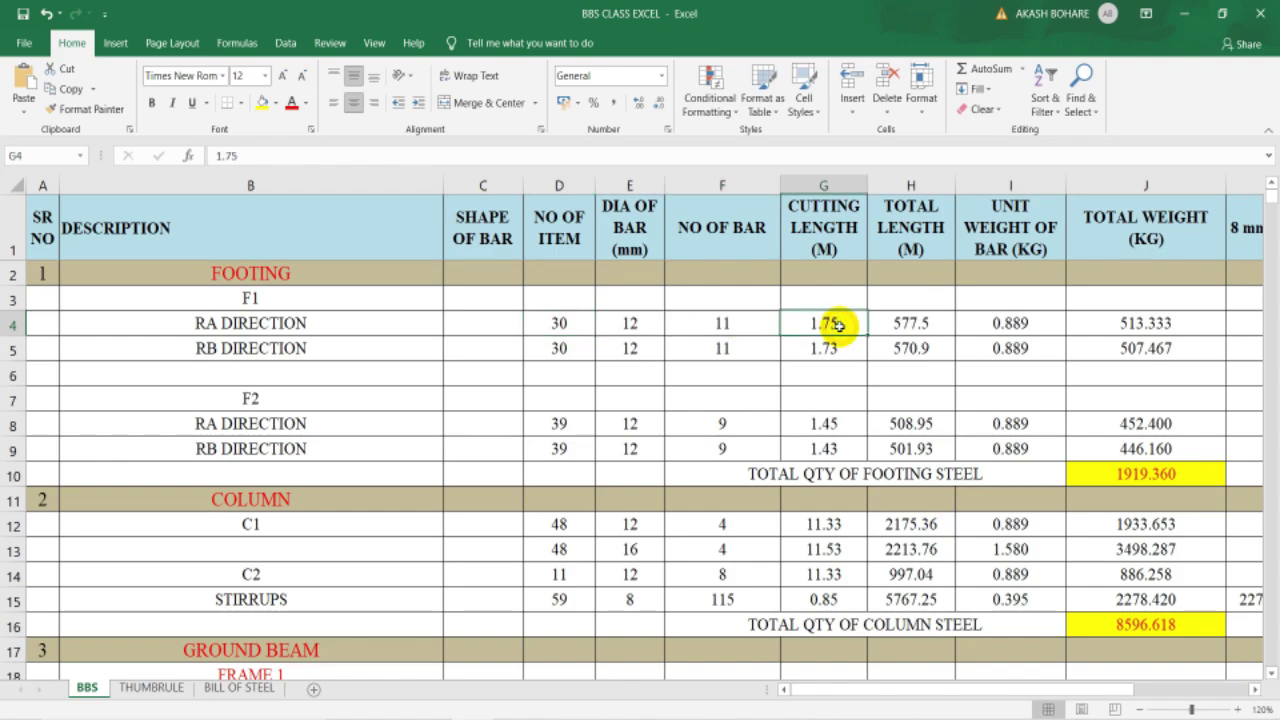
left_click(904, 322)
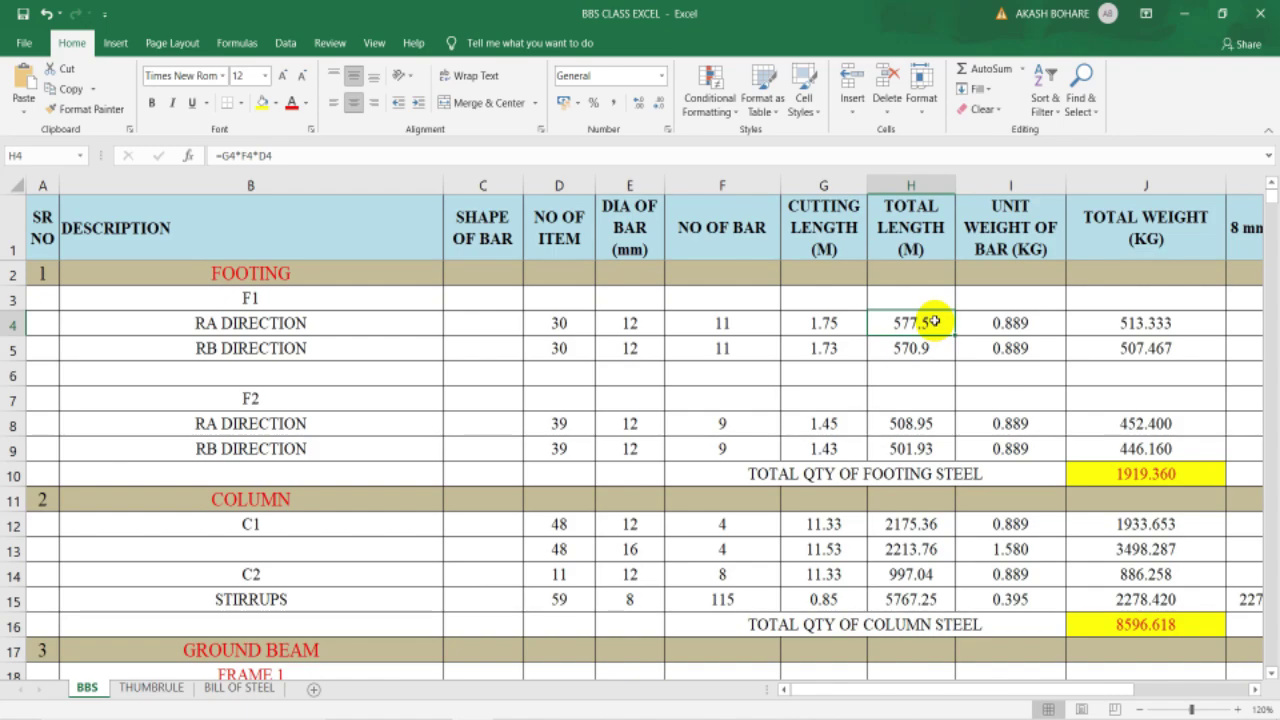
Step: Inspect the unit weight and total weight formulas of F1's RA direction, checking the diameter and length cells behind them
left_click(655, 326)
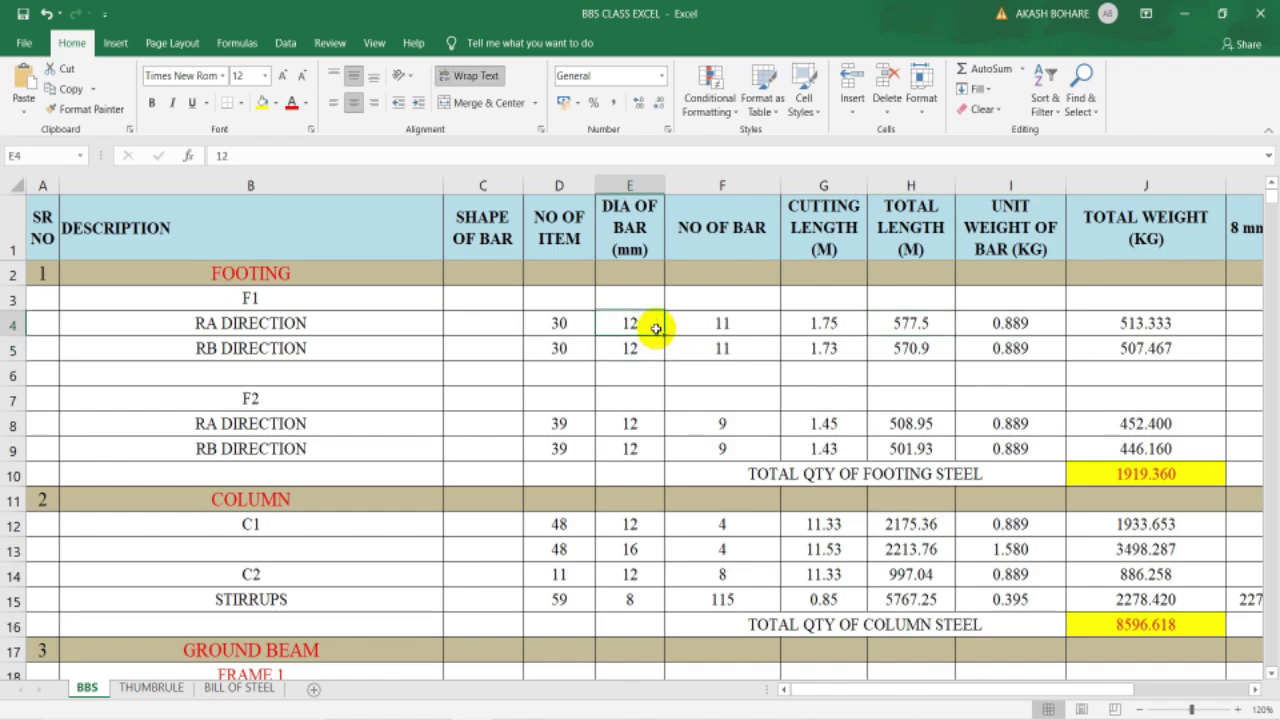
left_click(1039, 323)
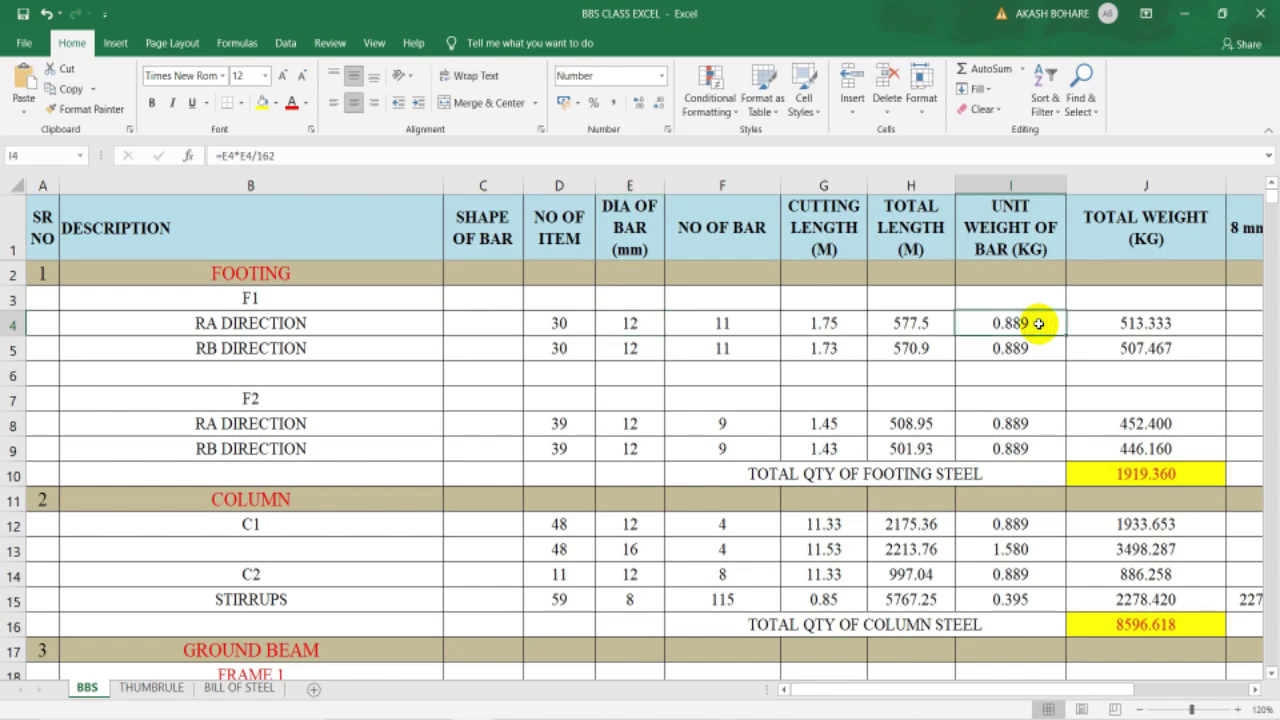
left_click(912, 333)
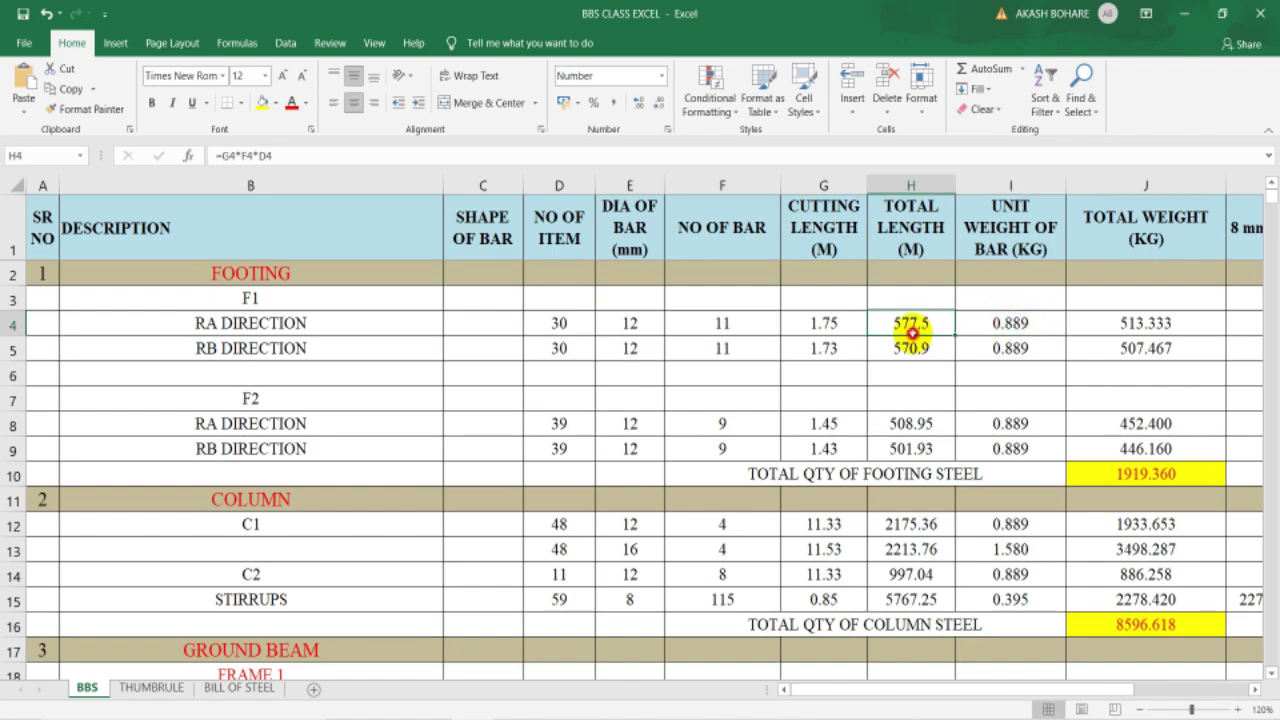
left_click(829, 323)
left_click(727, 321)
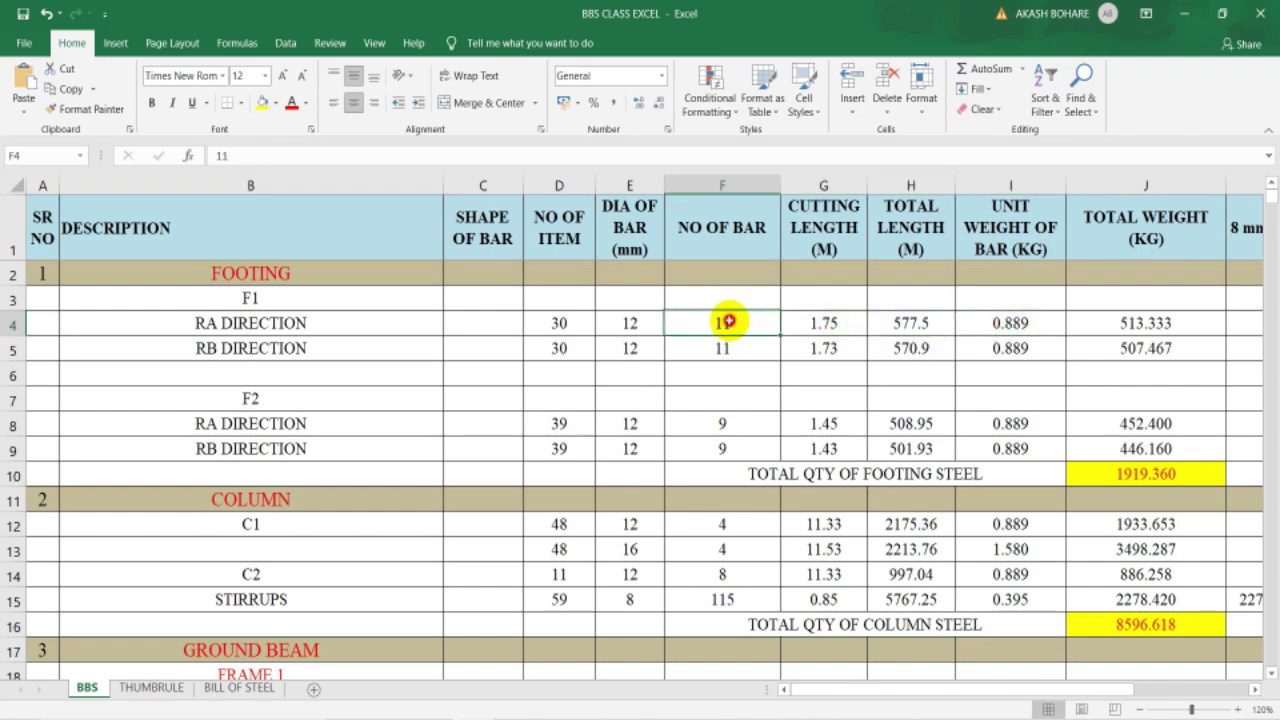
left_click(584, 323)
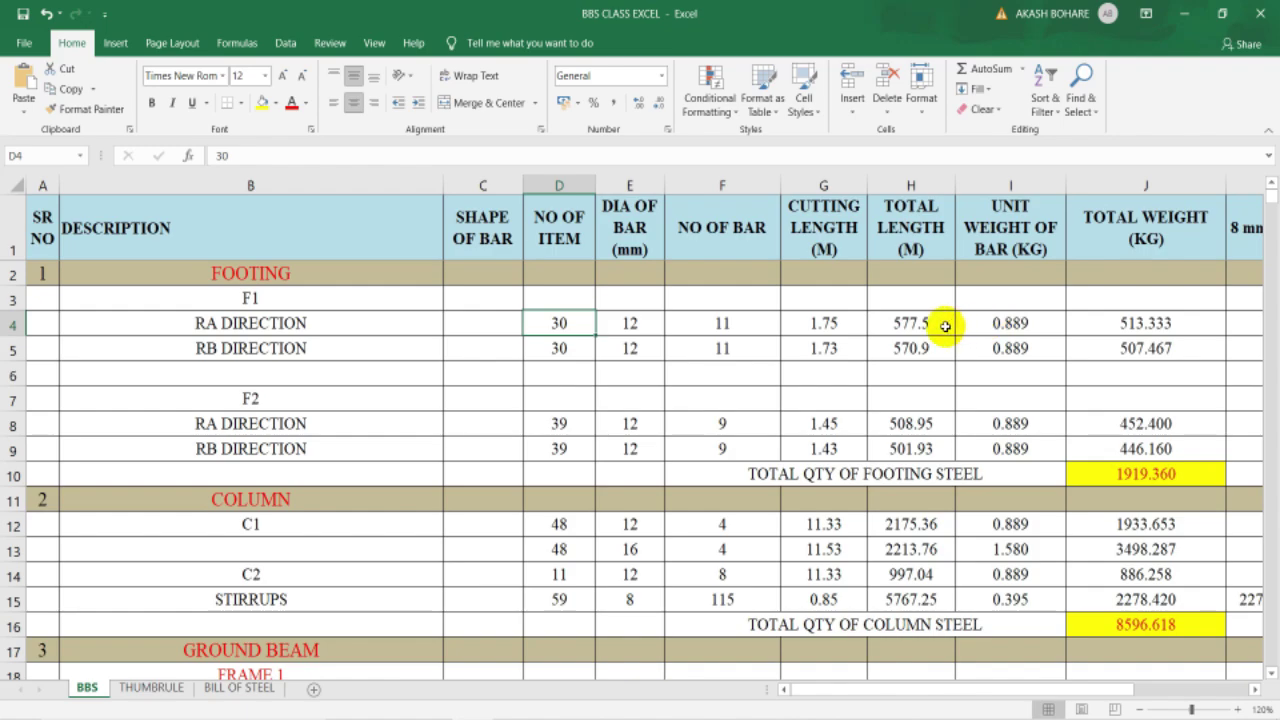
left_click(1137, 321)
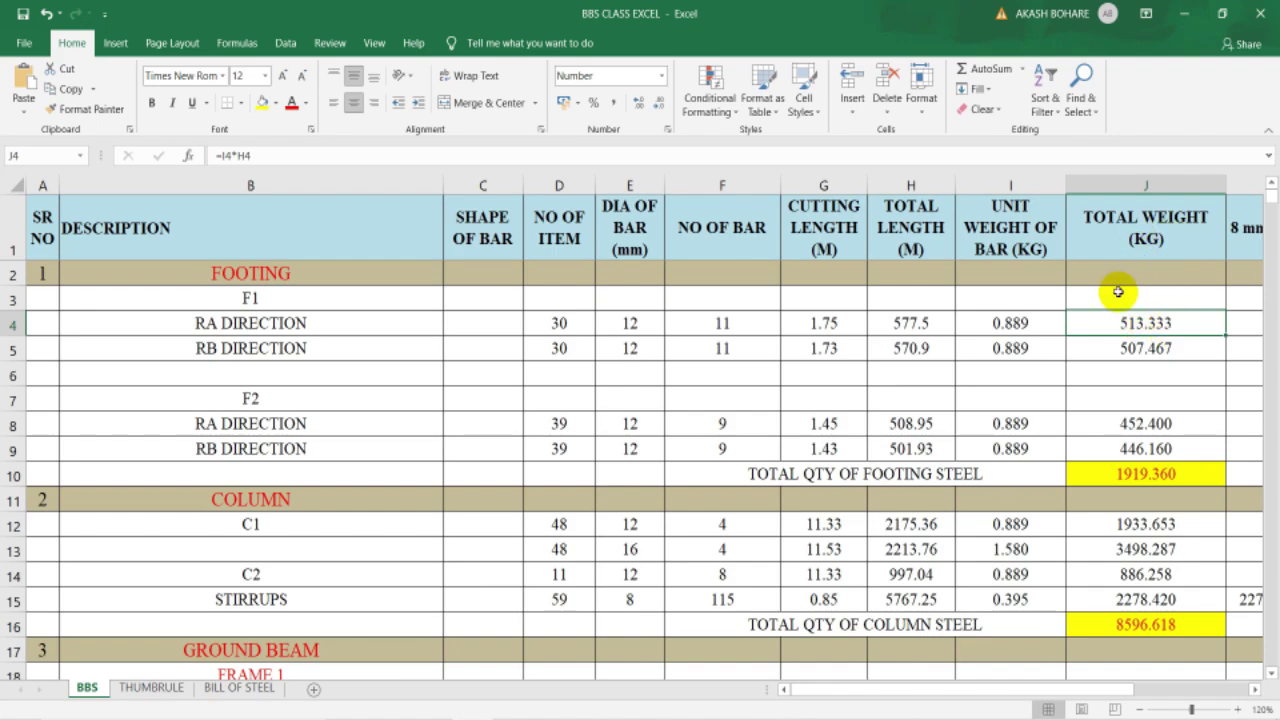
Step: Examine the diameter-wise weight columns for 8, 10, 12 and 16 mm bars
left_click_drag(960, 697, 1070, 682)
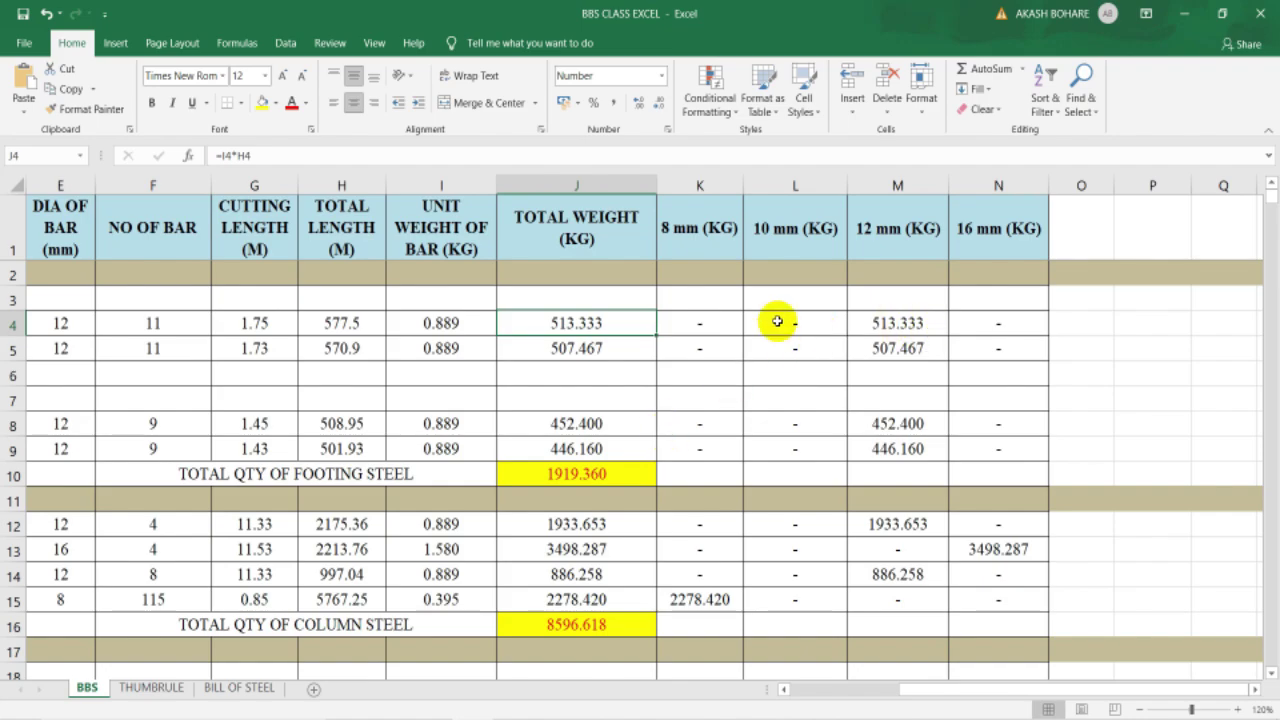
left_click(707, 236)
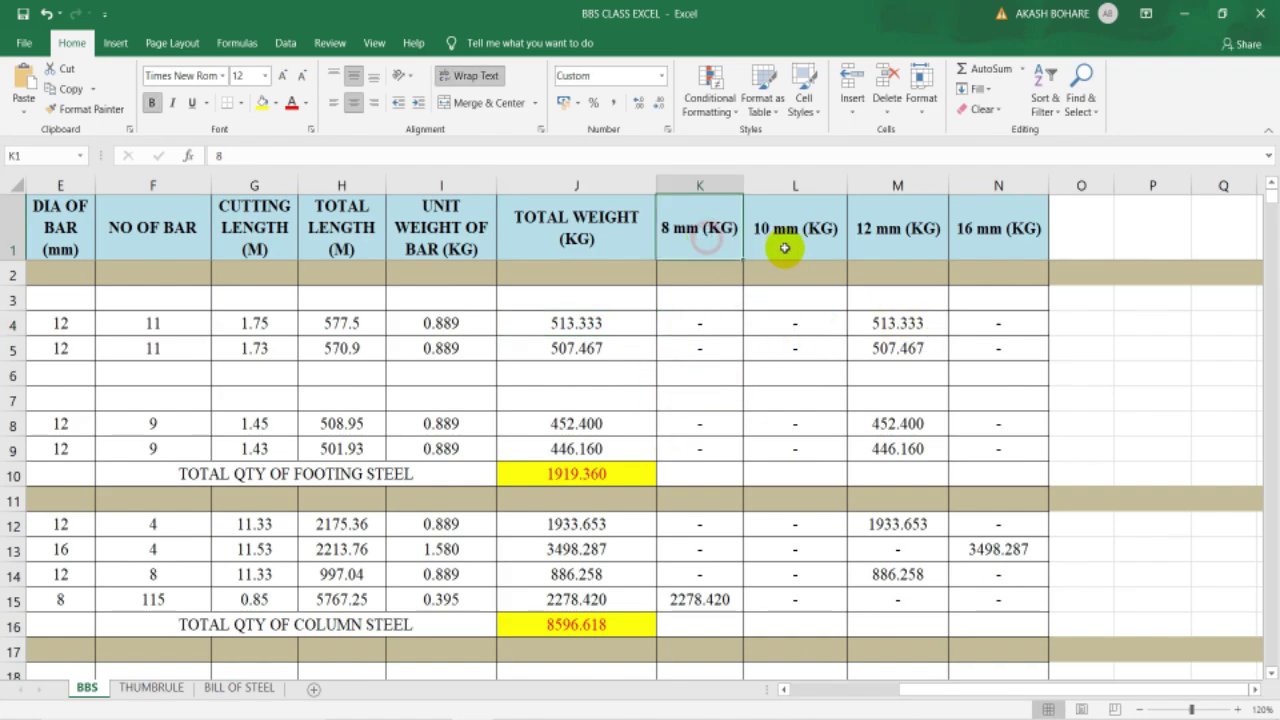
left_click(783, 249)
left_click(905, 226)
left_click(986, 224)
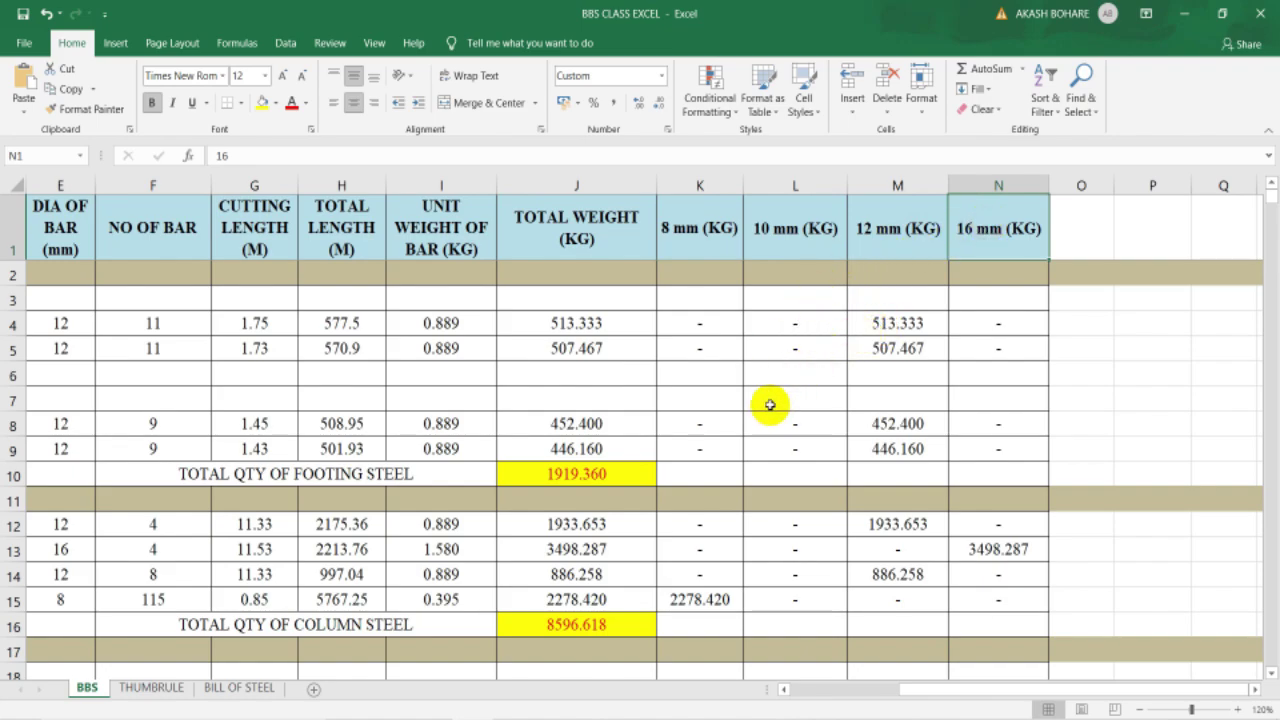
Step: Look through the schedule's footing, column and ground beam frame entries down to Frame 4, and return to the first rows
left_click_drag(938, 693, 855, 694)
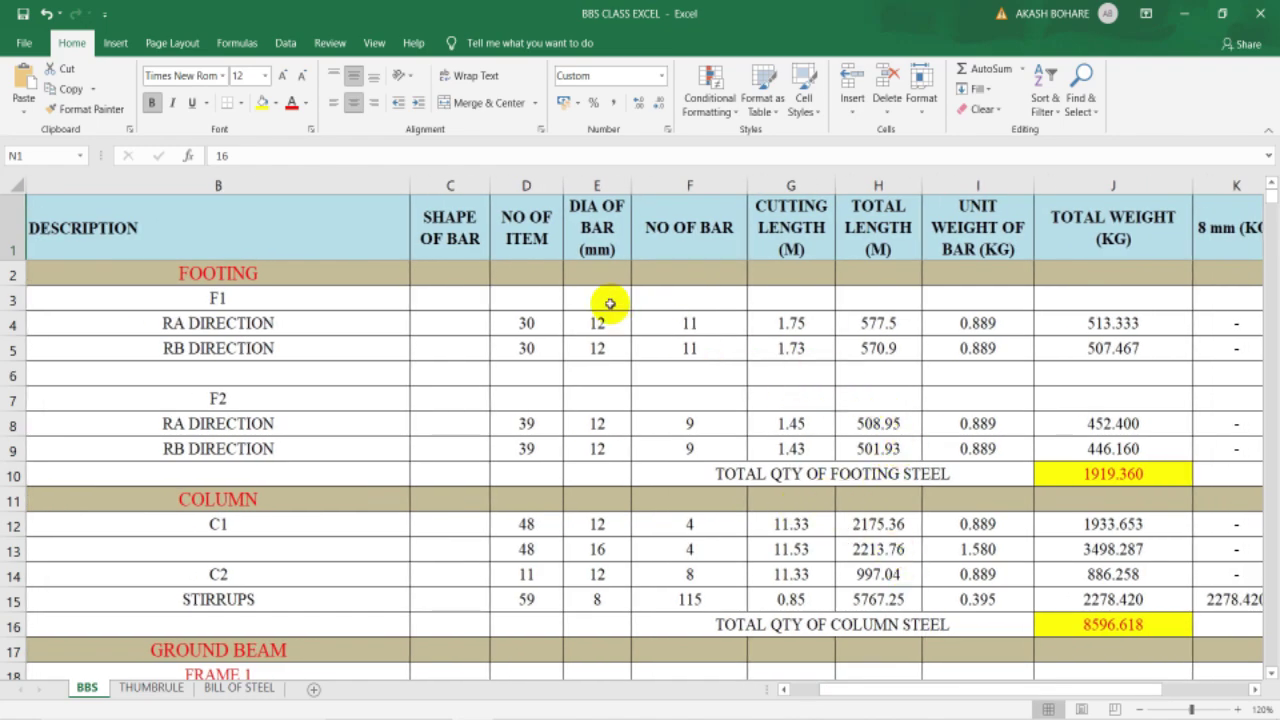
scroll(475, 357, "down", 1)
scroll(475, 357, "down", 6)
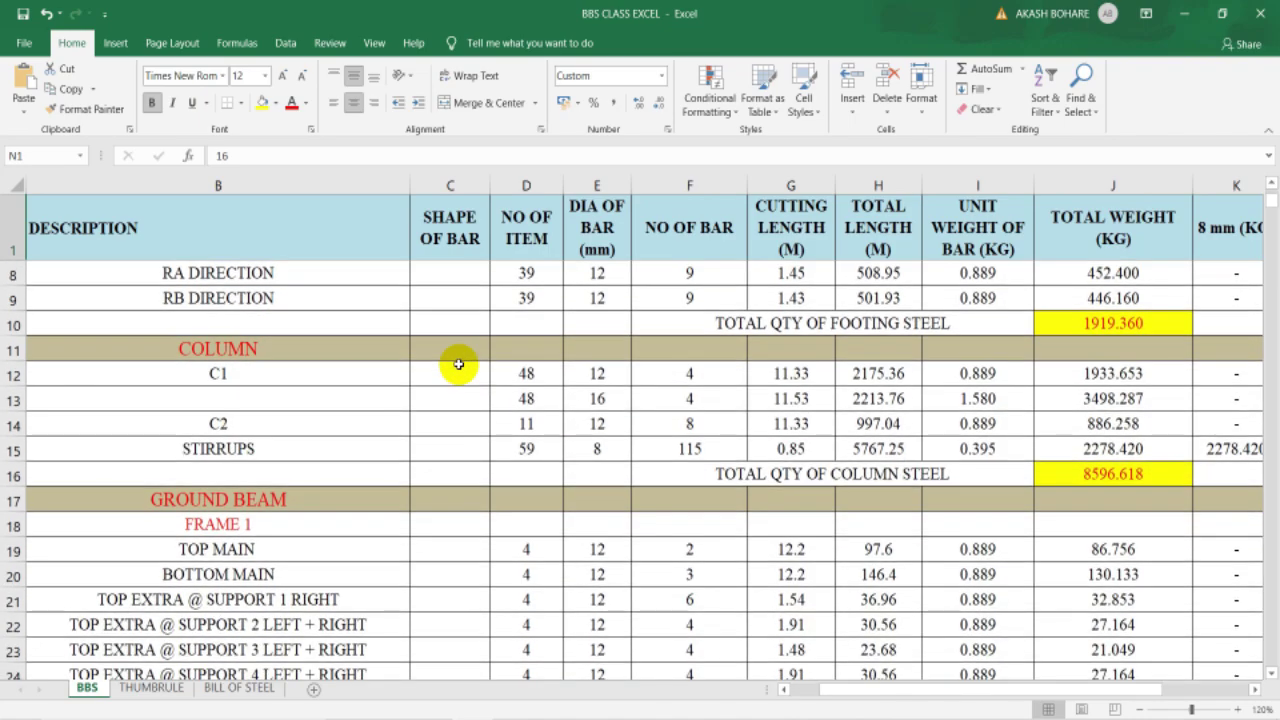
scroll(458, 364, "down", 2)
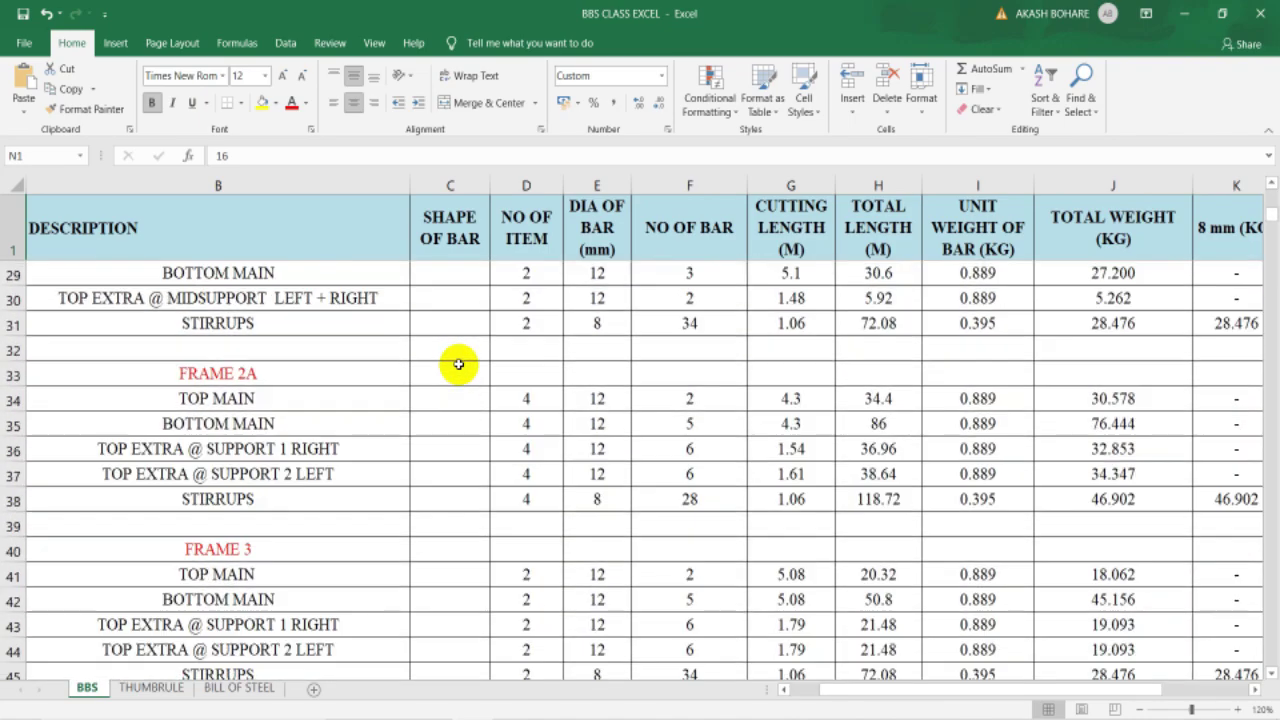
scroll(458, 364, "down", 4)
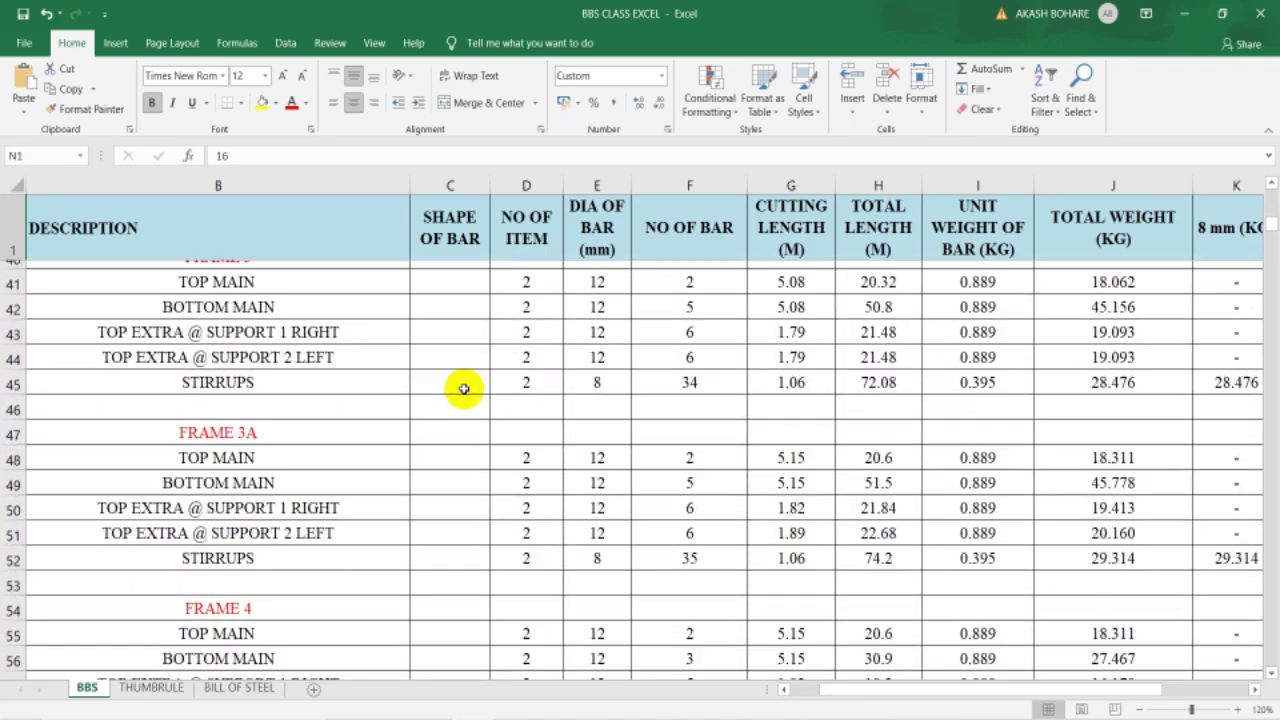
scroll(498, 421, "up", 12)
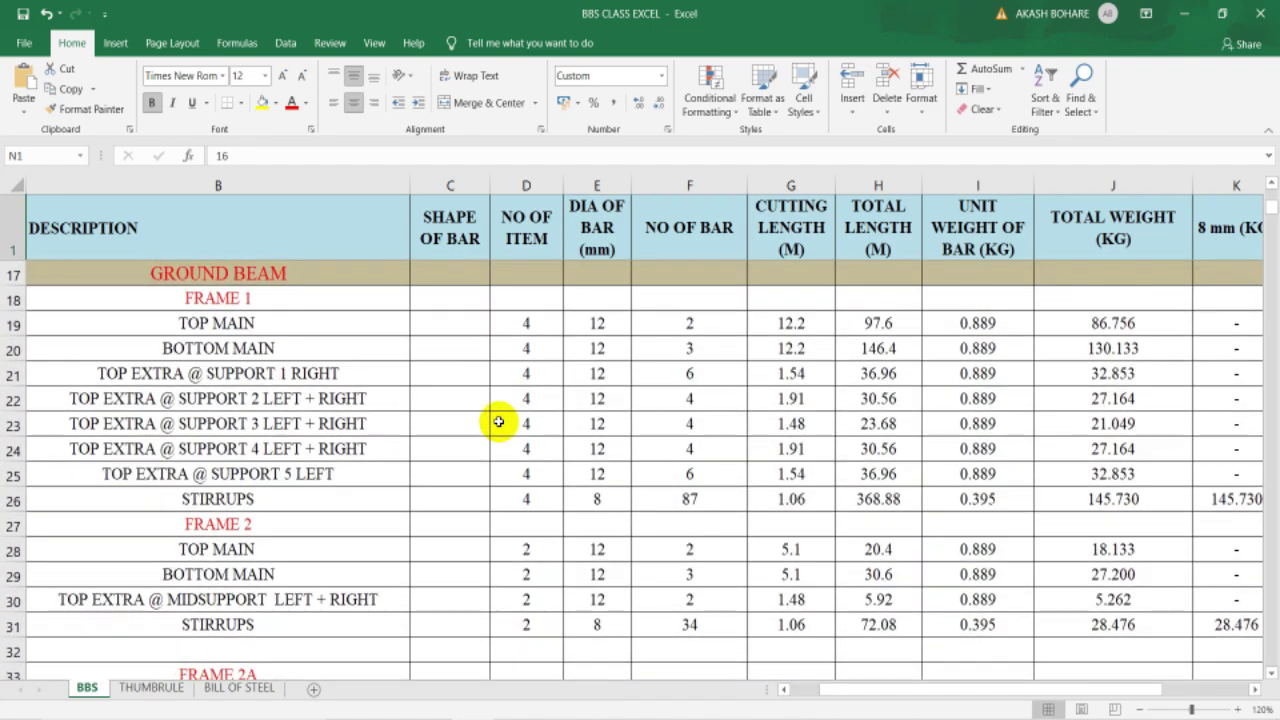
scroll(498, 421, "up", 1)
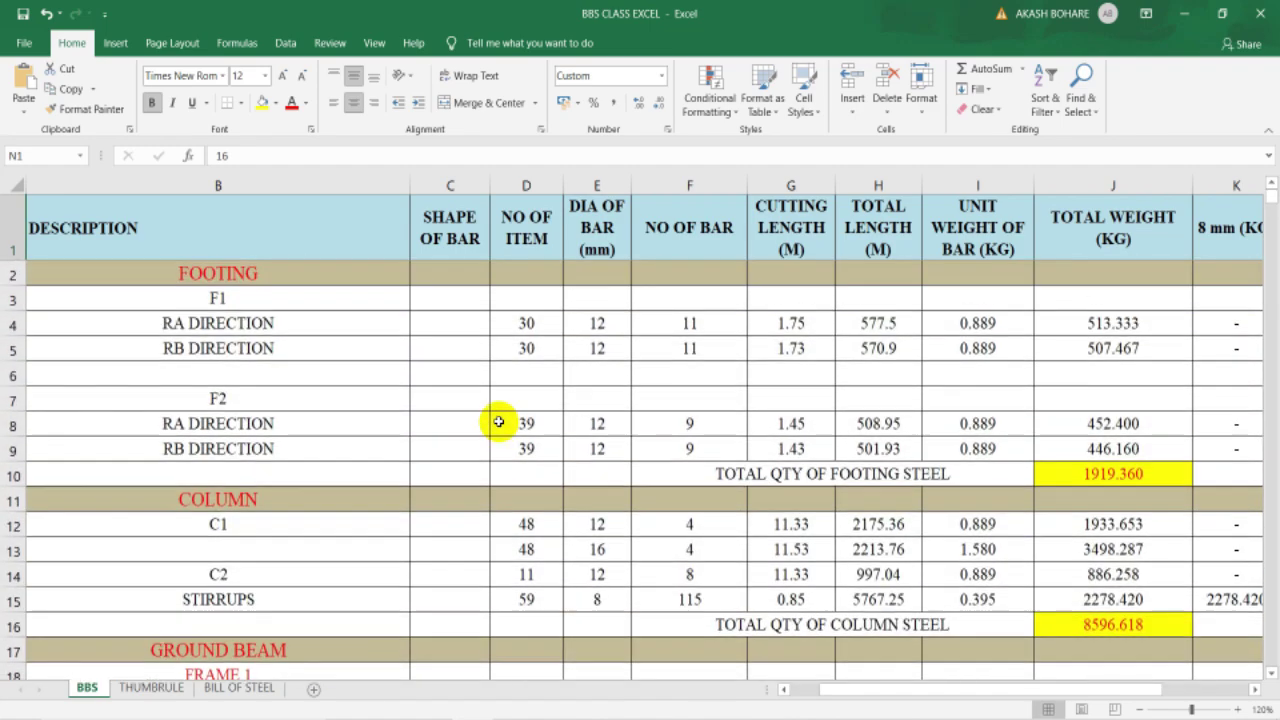
Step: Recheck F1's RA direction row from number of items through cutting length to the unit weight formula
left_click(553, 320)
left_click(596, 326)
left_click(650, 328)
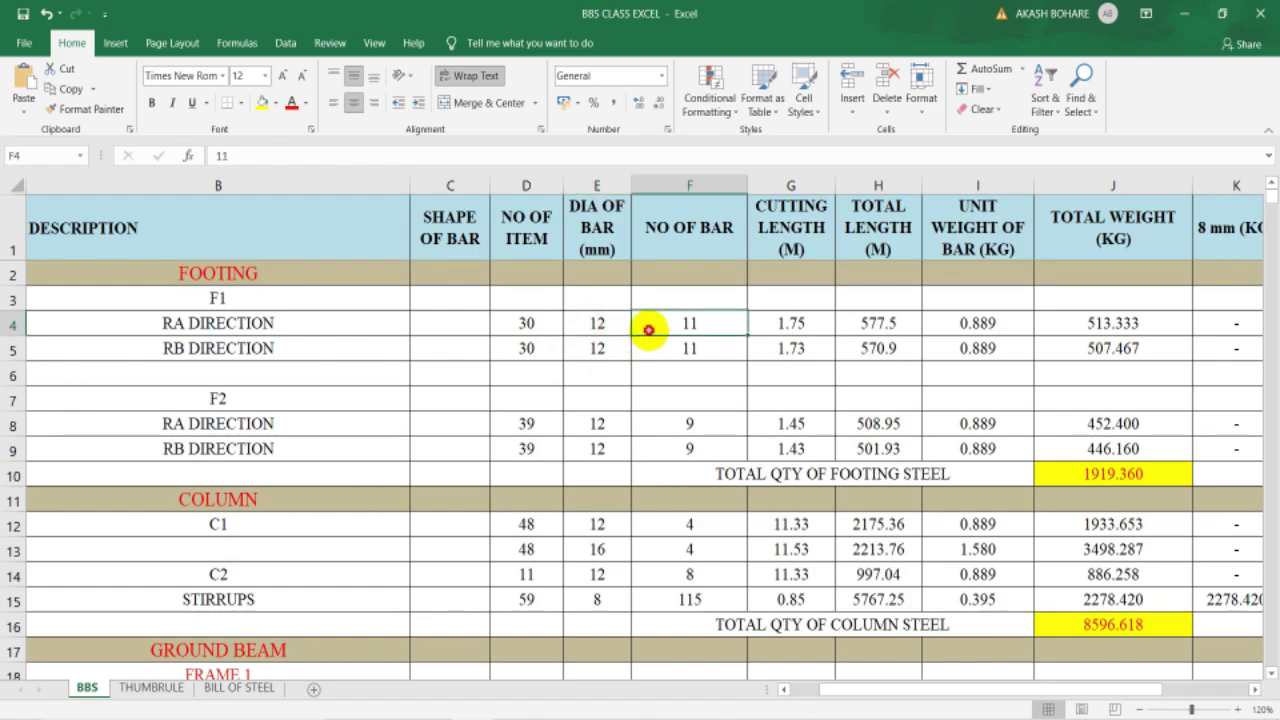
left_click(775, 333)
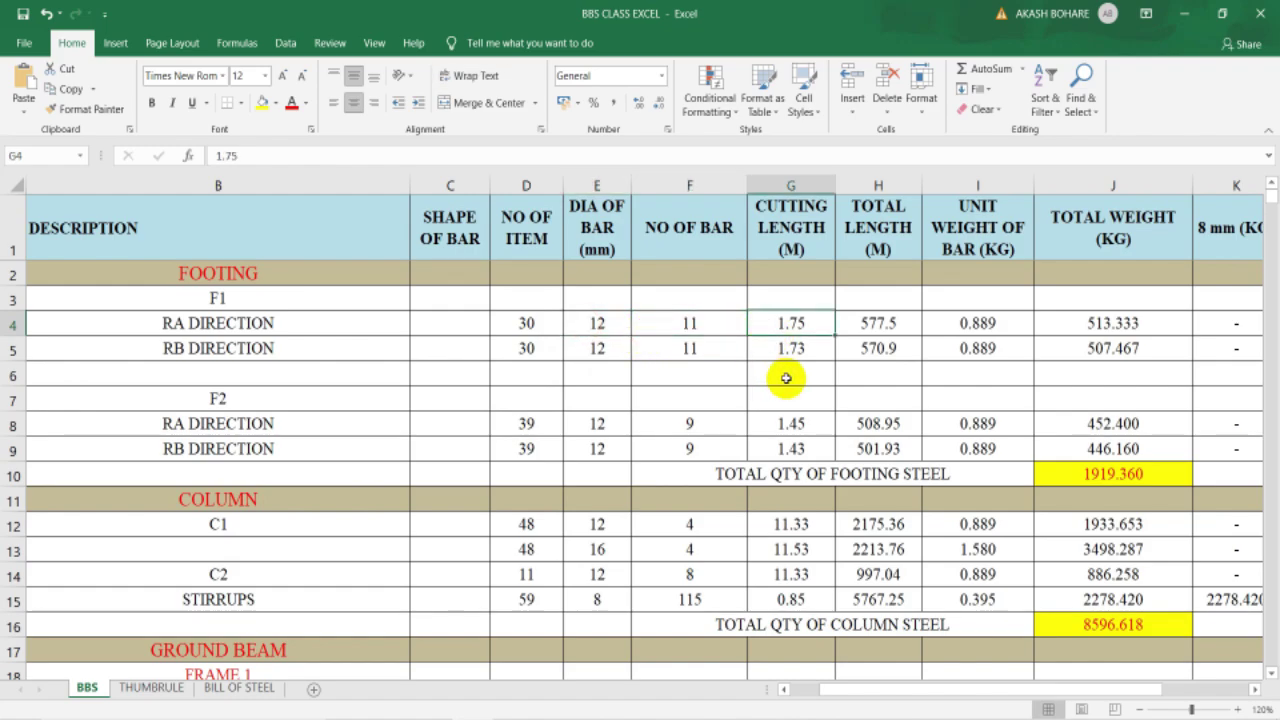
left_click(942, 324)
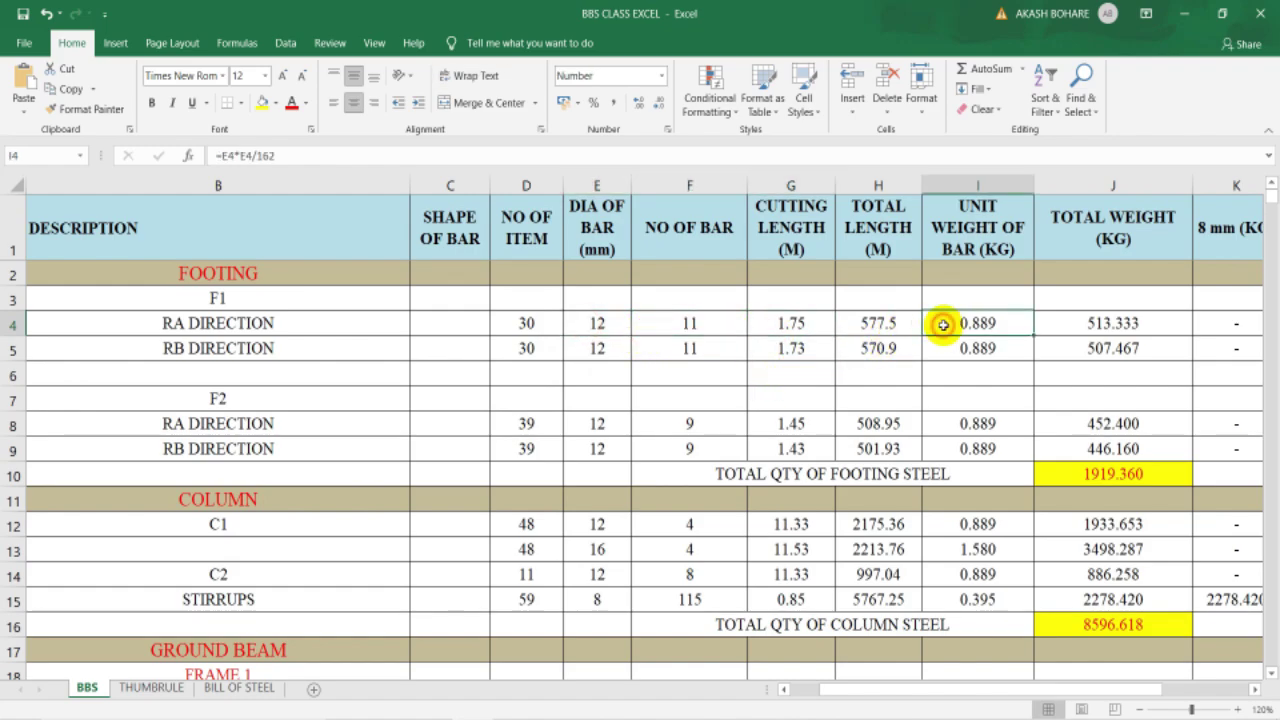
Step: Examine the steel quantities, rates and amounts in the BILL OF STEEL sheet, and return to the whole BBS table
left_click(242, 688)
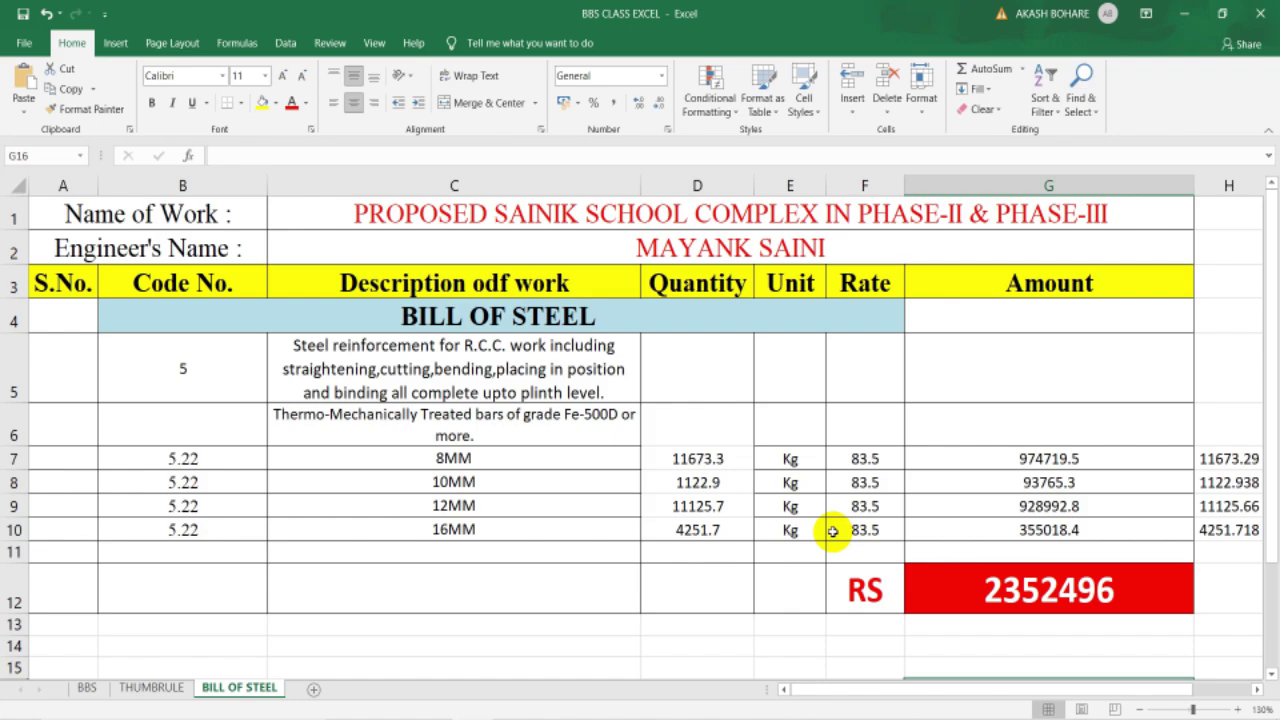
left_click(87, 688)
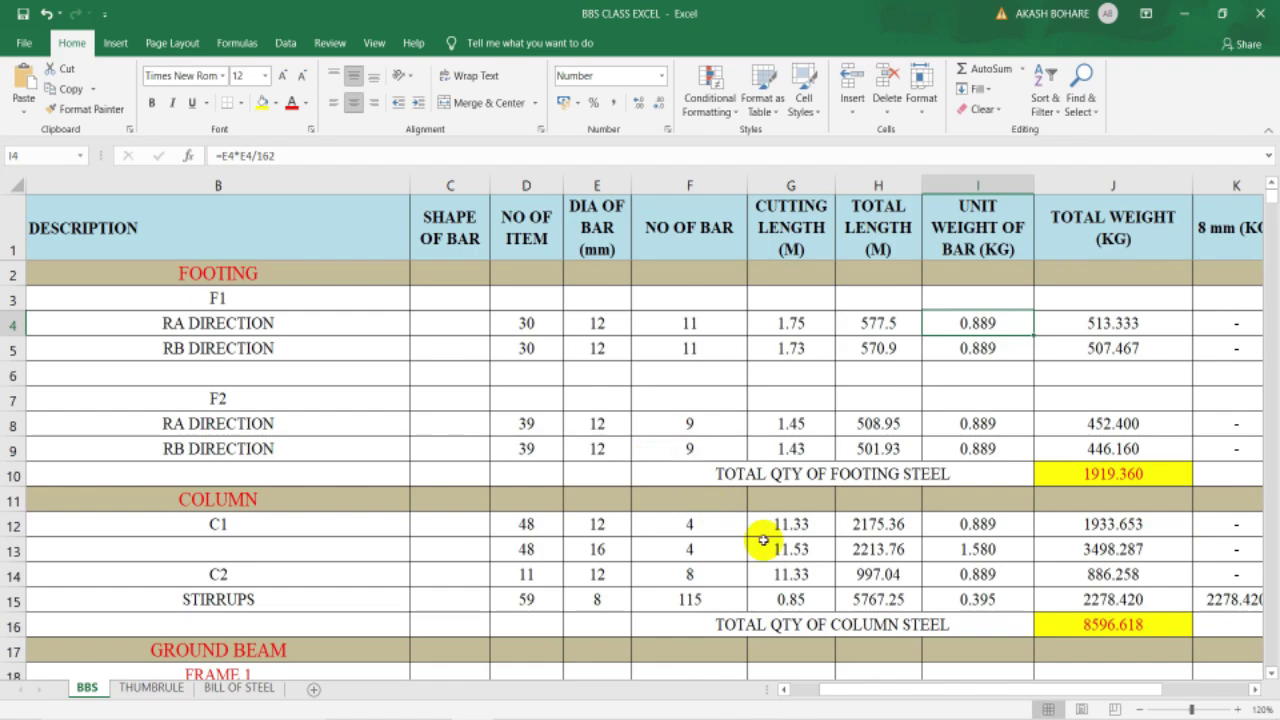
left_click(1143, 709)
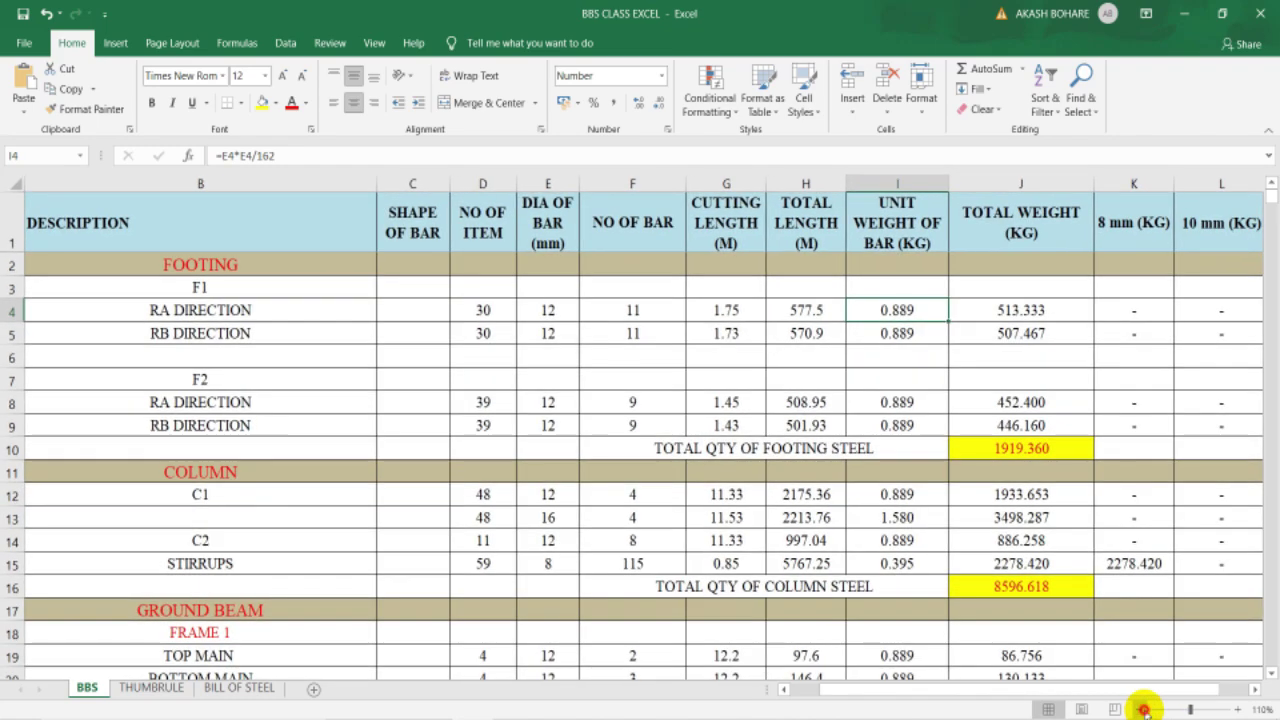
left_click(1143, 709)
left_click(1143, 709)
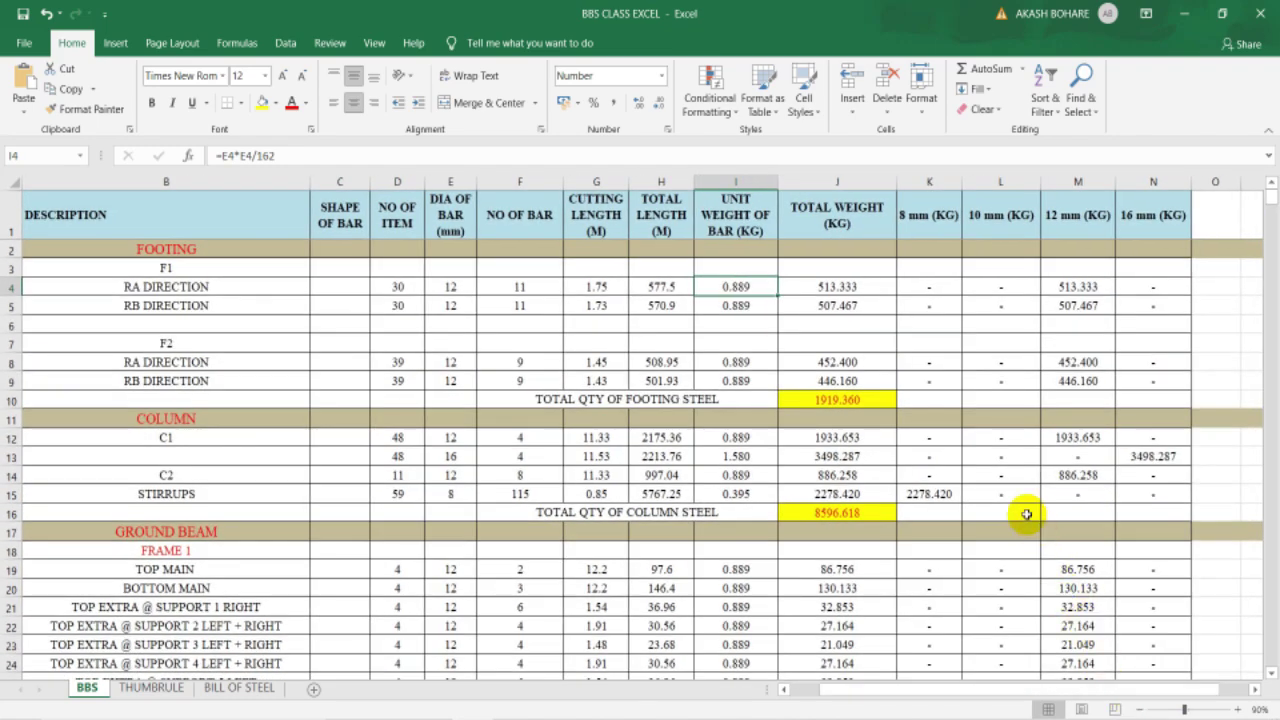